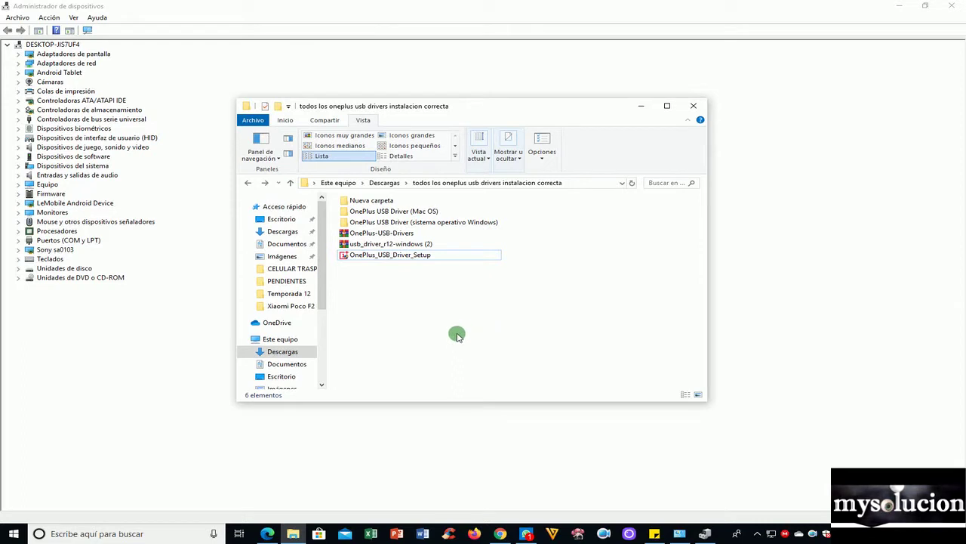
- Launch the OnePlus_USB_Driver_Setup installer from the drivers folder
left_click(403, 261)
left_click(410, 323)
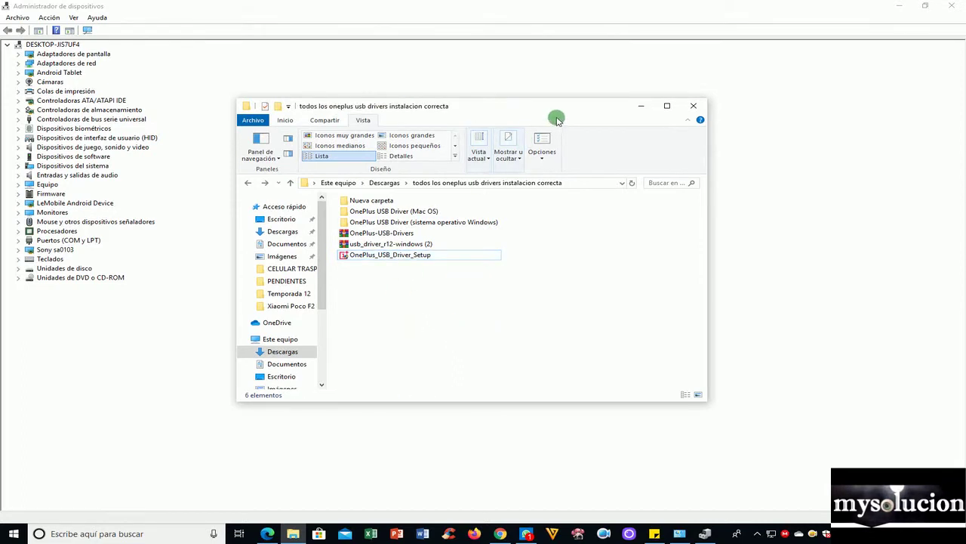
left_click(398, 257)
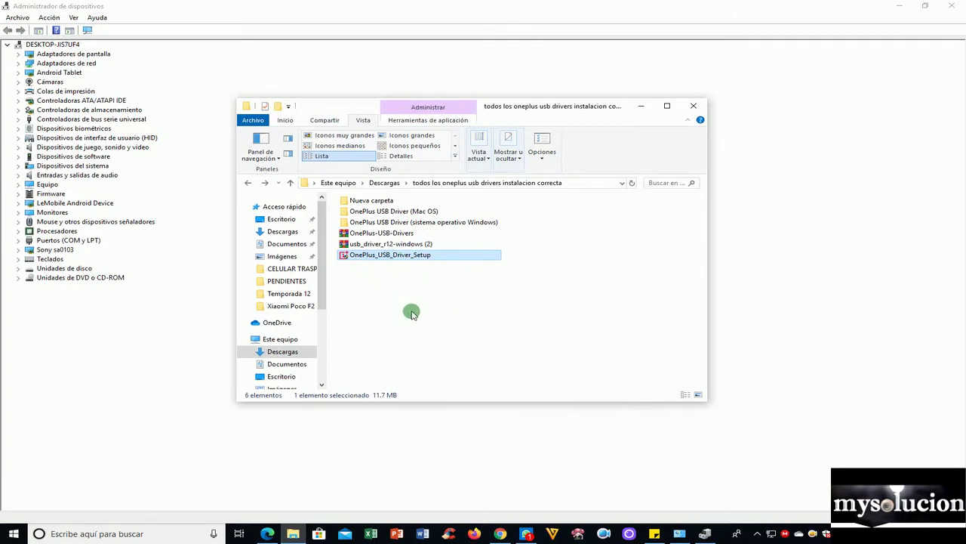
right_click(387, 259)
left_click(436, 221)
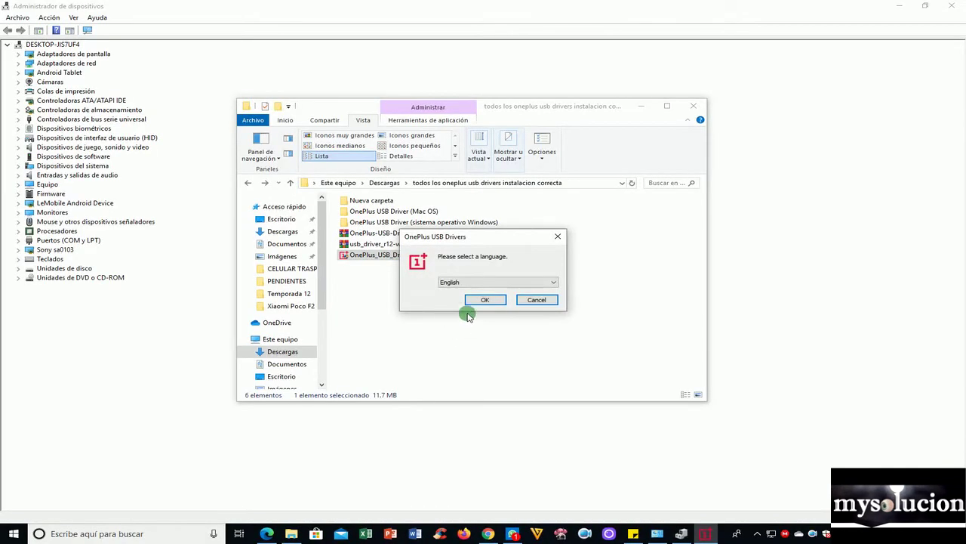
- Choose English as the setup language for OnePlus USB Drivers and confirm it
left_click(525, 283)
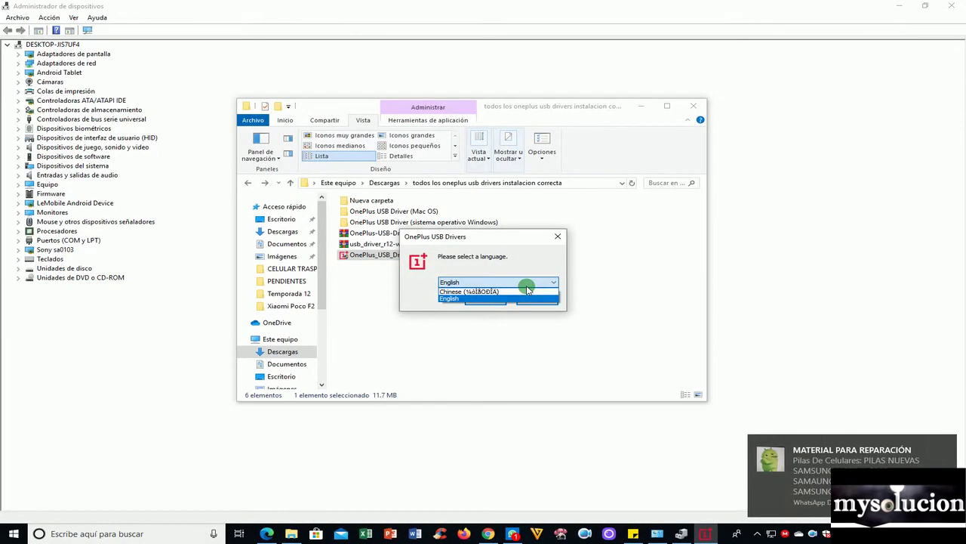
left_click(533, 285)
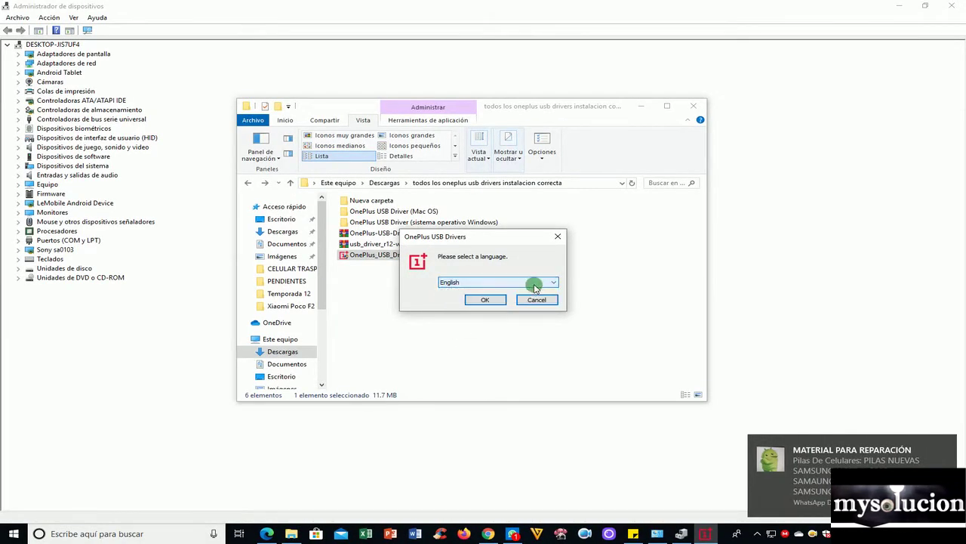
left_click(948, 445)
left_click(554, 282)
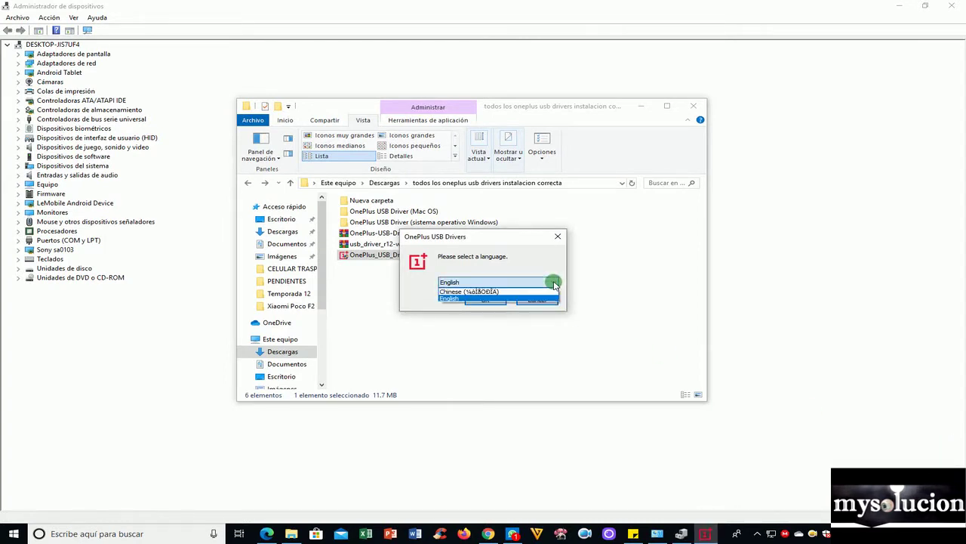
left_click(457, 298)
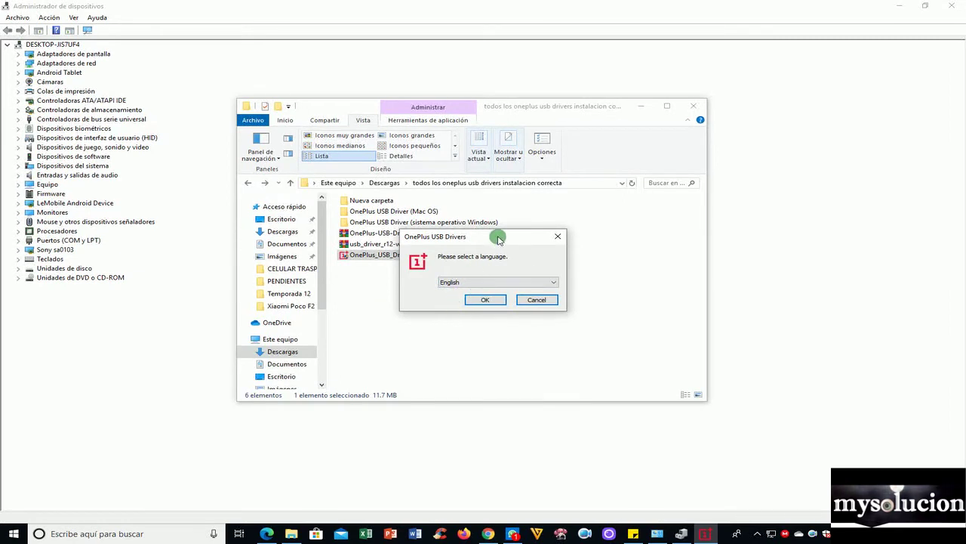
left_click_drag(499, 239, 511, 280)
left_click(493, 343)
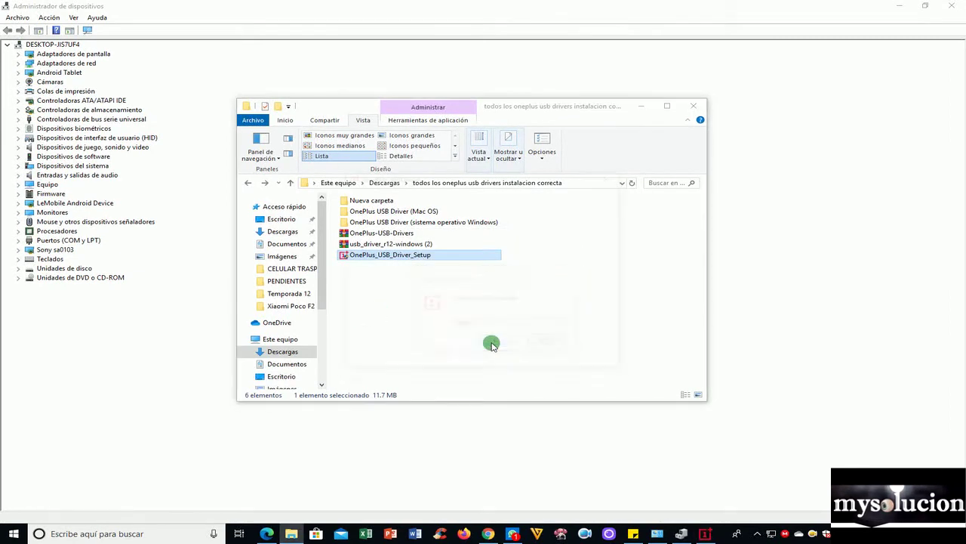
- Start installing the OnePlus USB Drivers and choose to install the unverified driver software anyway
left_click_drag(458, 176, 419, 135)
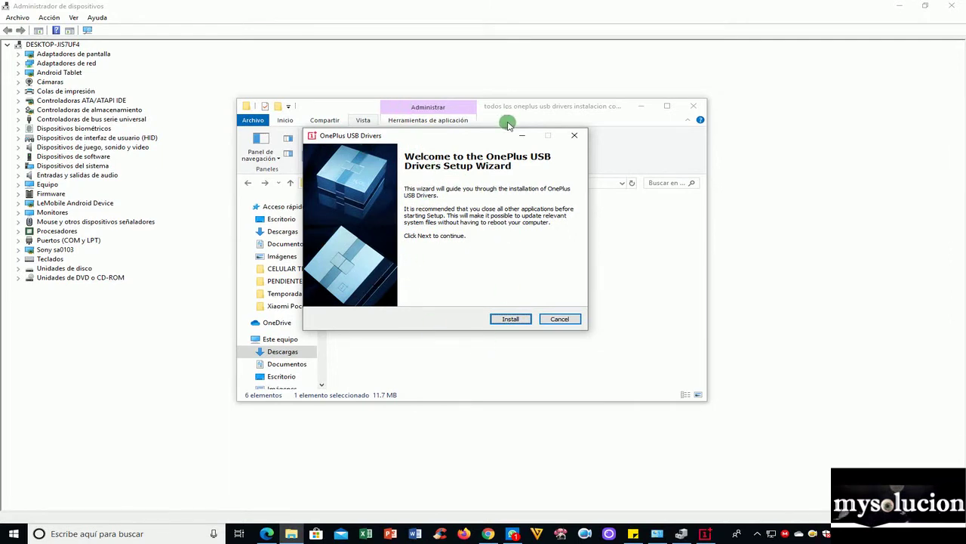
left_click(510, 319)
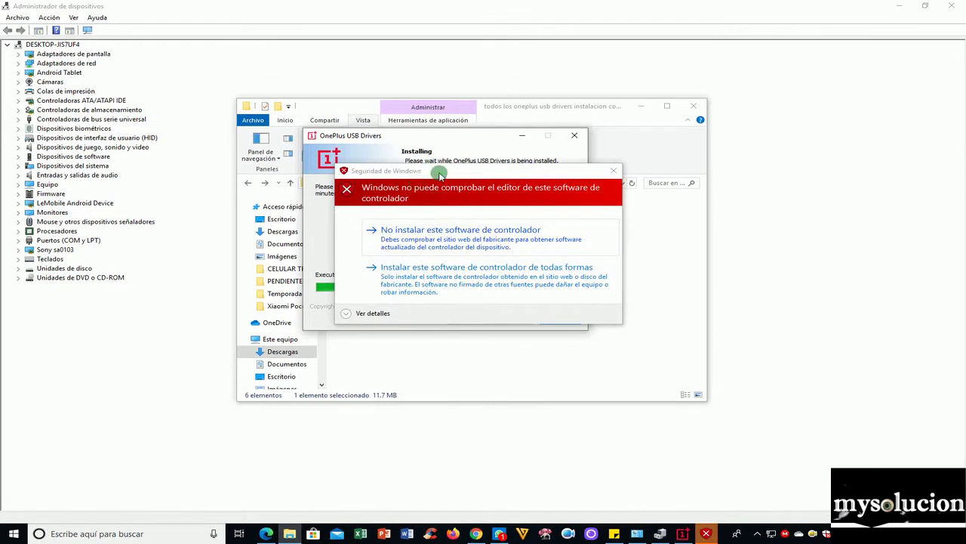
left_click(436, 282)
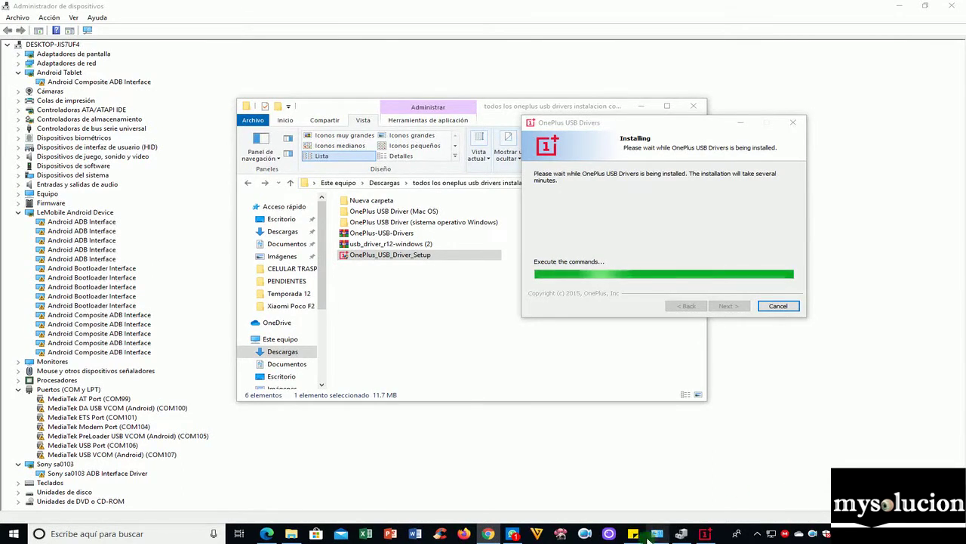
- Cancel the running OnePlus USB Drivers installation and confirm quitting it
left_click(705, 533)
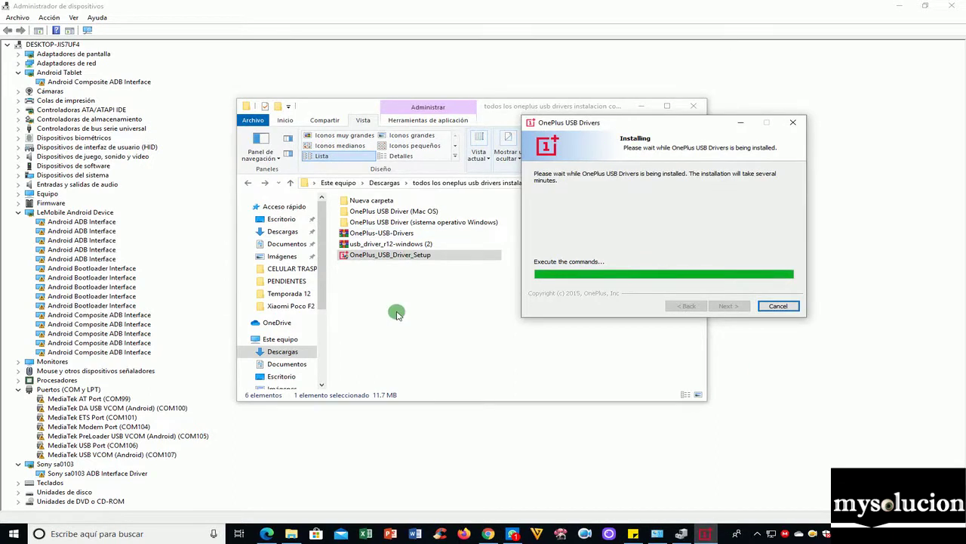
left_click(778, 306)
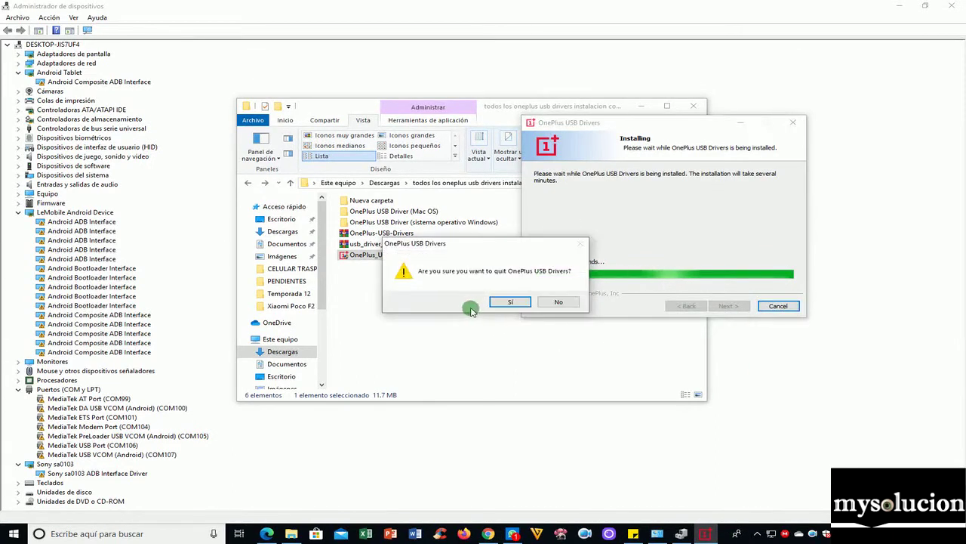
left_click(508, 300)
left_click(483, 317)
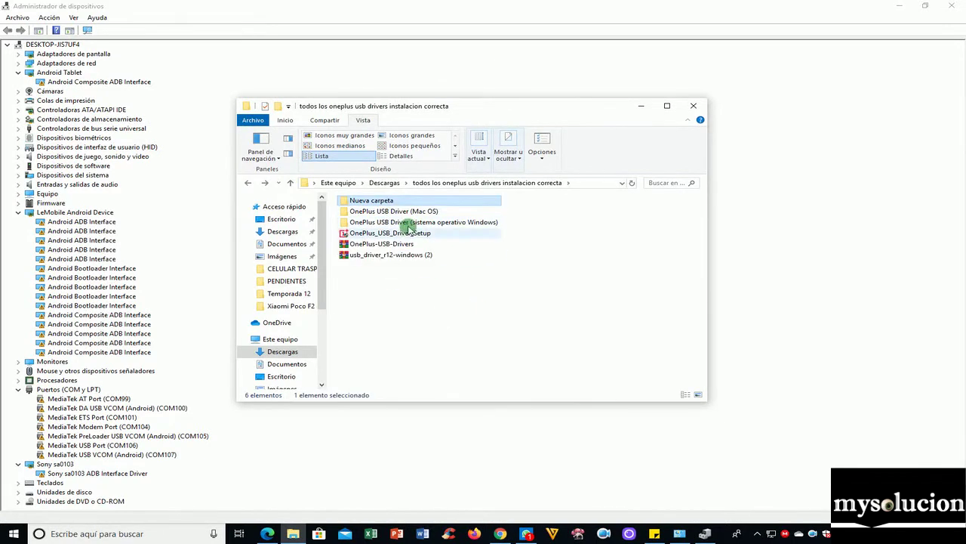
- Open the OnePlus USB Driver (sistema operativo Windows) folder and launch its OnePlus USB Drivers Setup application
double_click(410, 222)
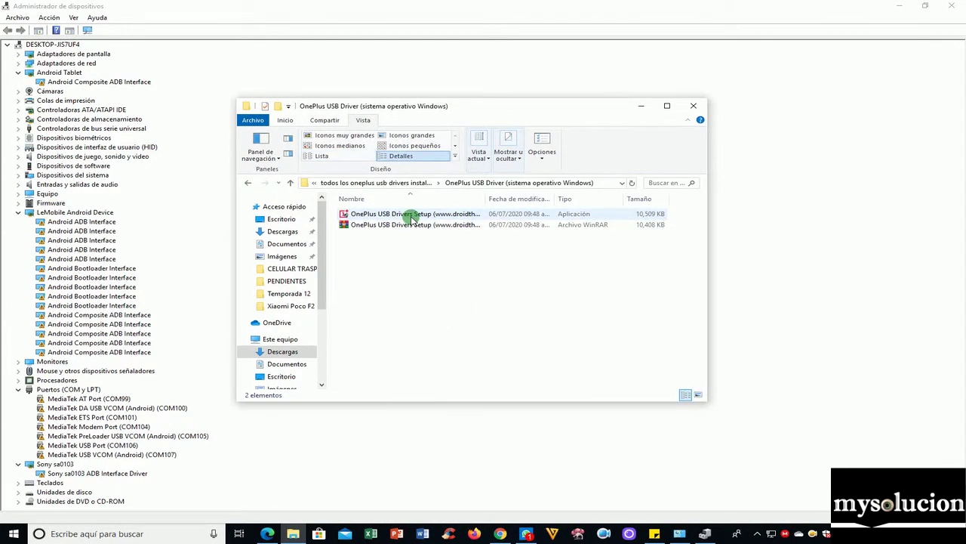
right_click(412, 216)
left_click(438, 218)
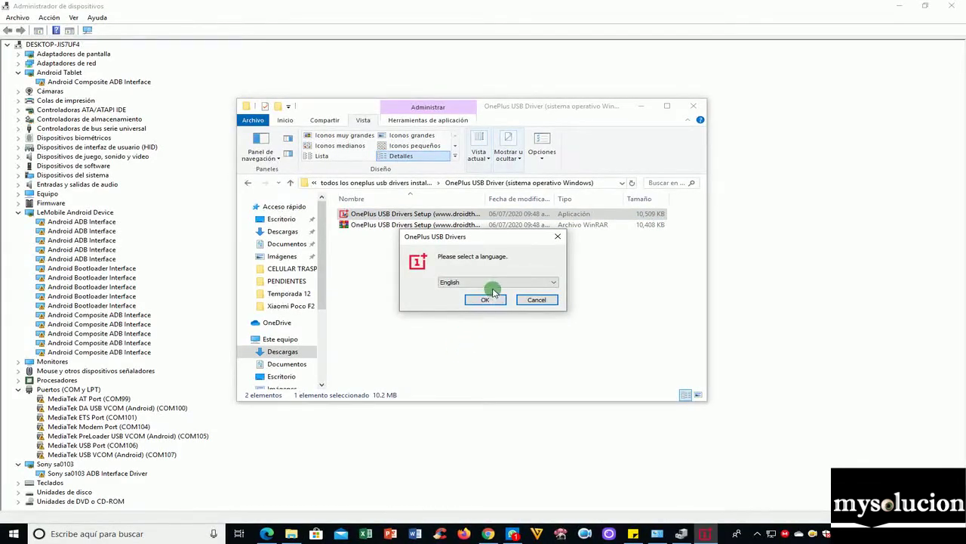
- Confirm English as the setup language and run the OnePlus USB Drivers installation
left_click(494, 282)
left_click(491, 298)
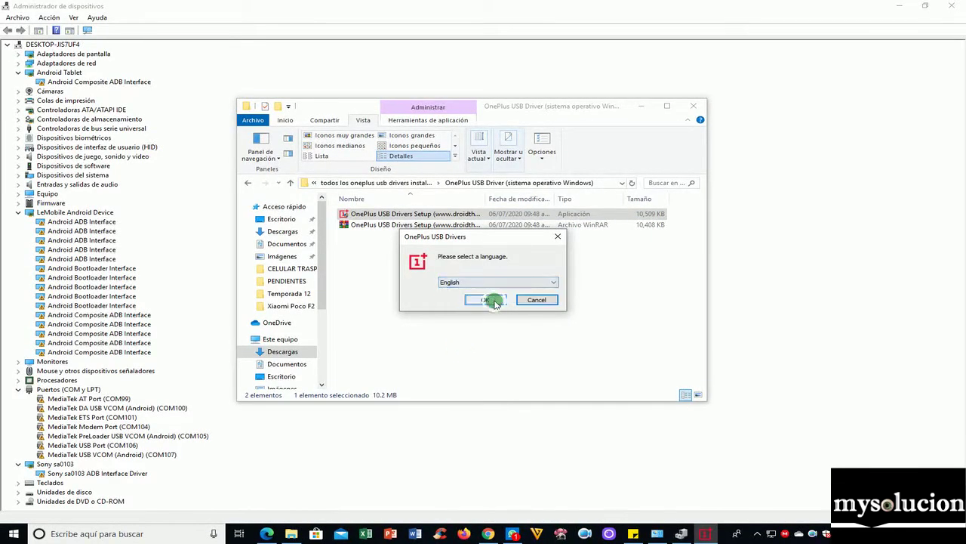
left_click(485, 299)
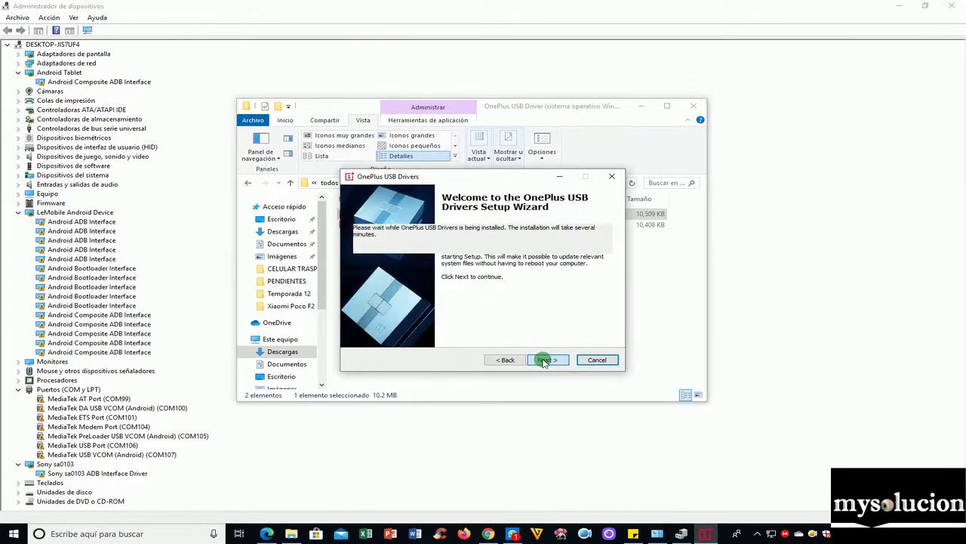
left_click(543, 360)
left_click(566, 307)
left_click(566, 307)
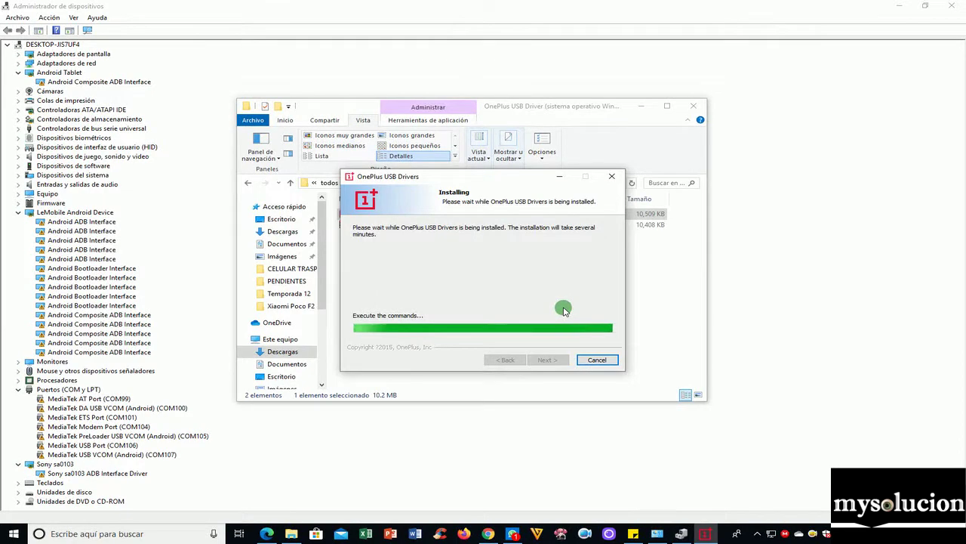
left_click(501, 294)
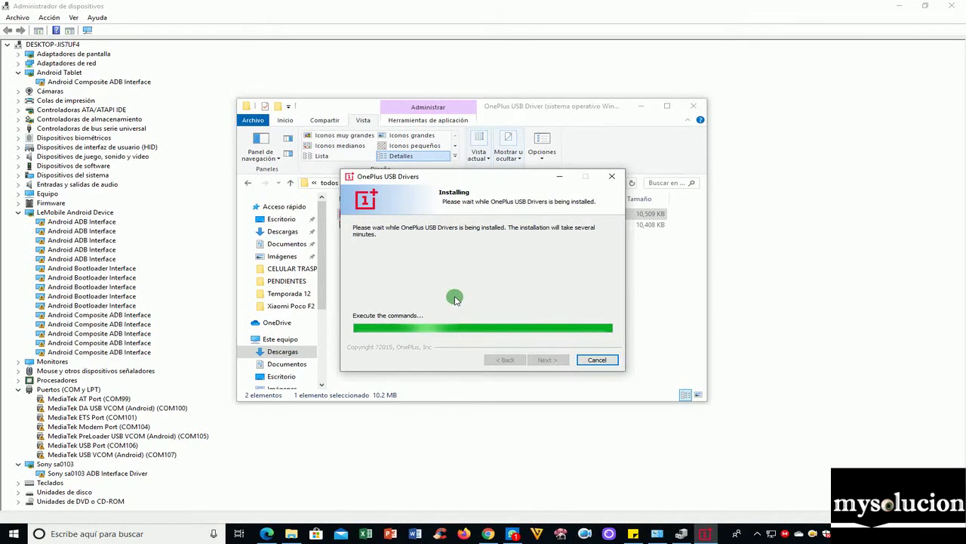
left_click_drag(468, 178, 541, 123)
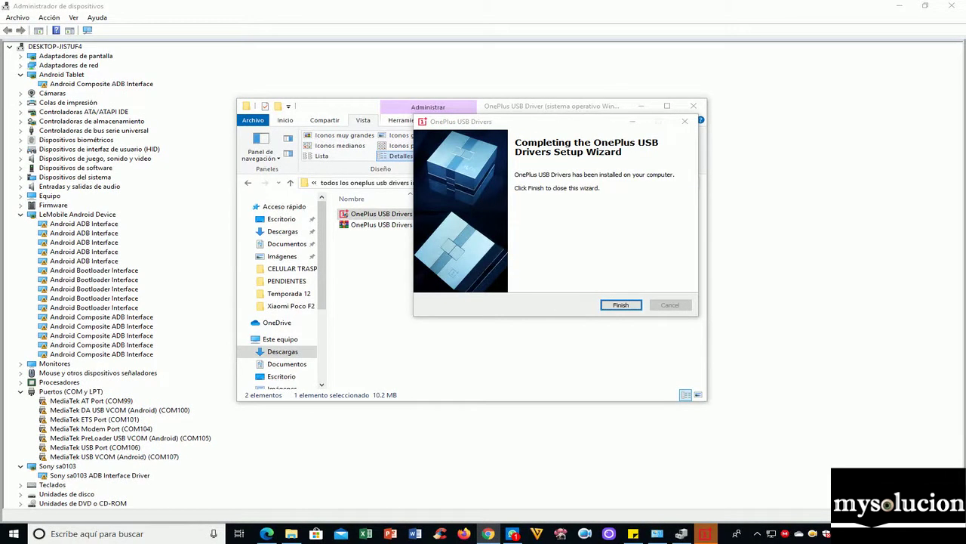
- Finish the OnePlus USB Drivers setup wizard and return to the parent drivers folder
left_click_drag(589, 125, 587, 184)
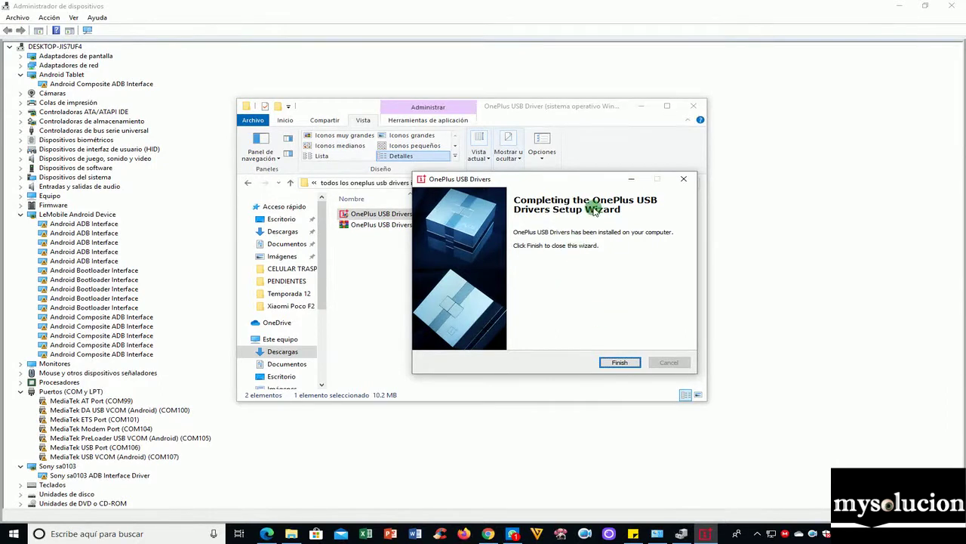
left_click_drag(582, 189, 572, 170)
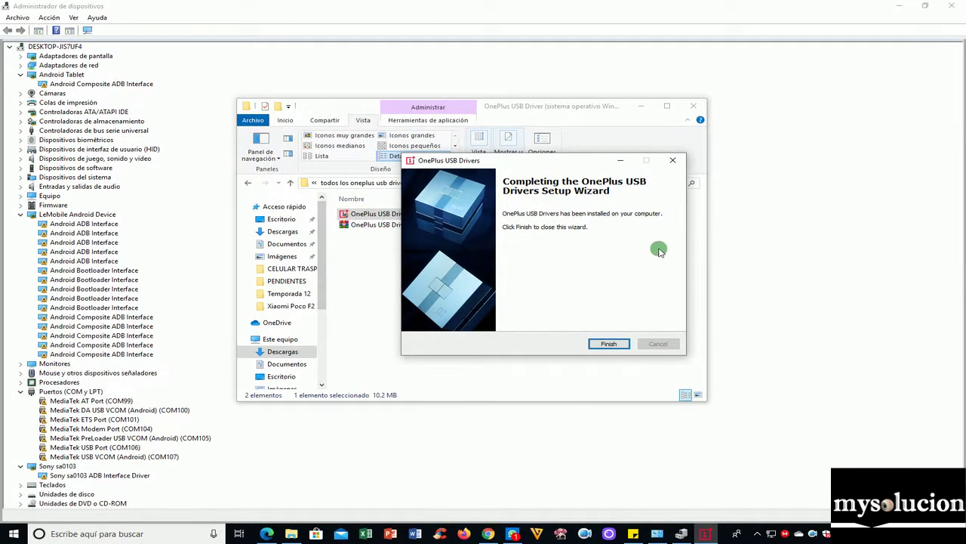
mouse_move(550, 165)
left_mouse_down()
mouse_move(590, 186)
mouse_move(543, 171)
mouse_move(564, 169)
mouse_move(554, 174)
left_mouse_up()
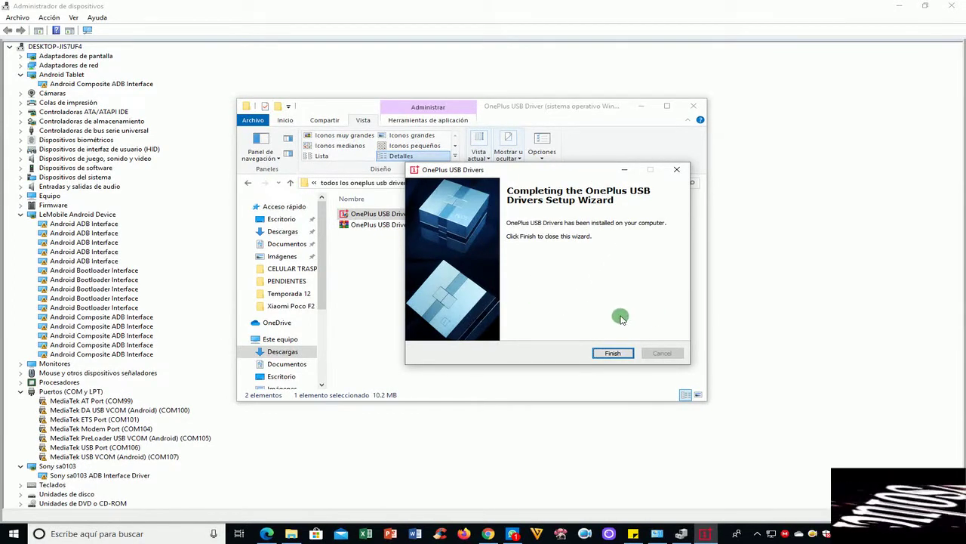
left_click_drag(536, 171, 592, 204)
left_click_drag(632, 183, 571, 175)
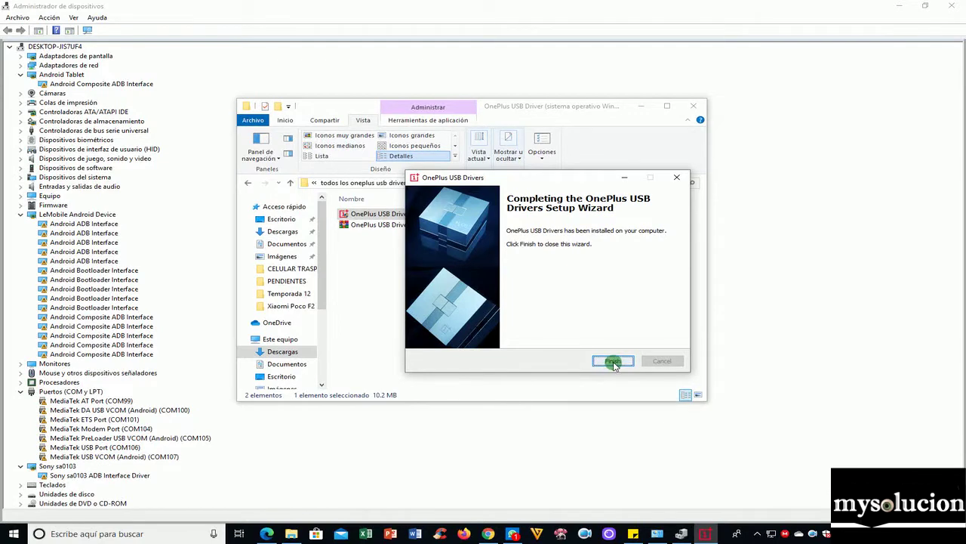
left_click(612, 360)
key("BackSpace")
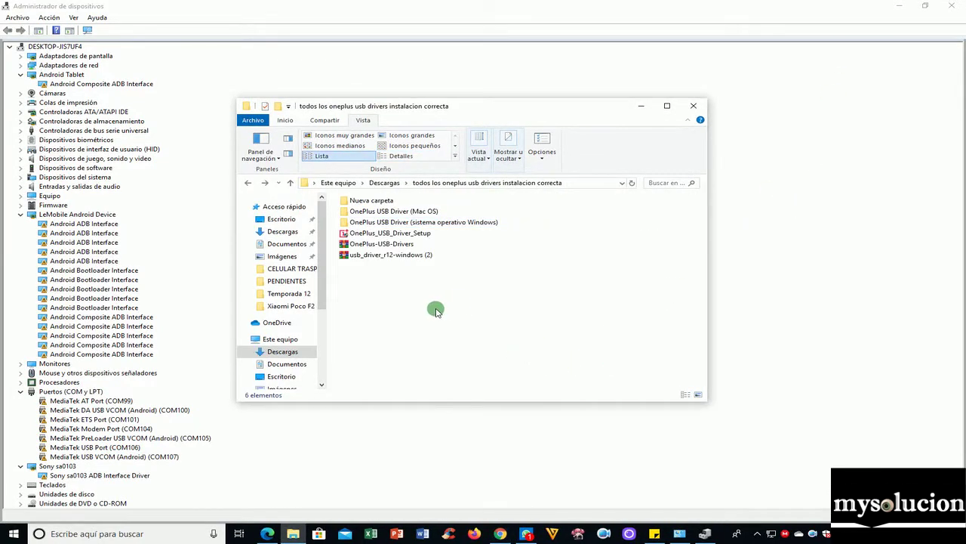
- Extract the usb_driver_r12-windows (2) archive into the current folder and open the extracted usb_driver folder
left_click(403, 232)
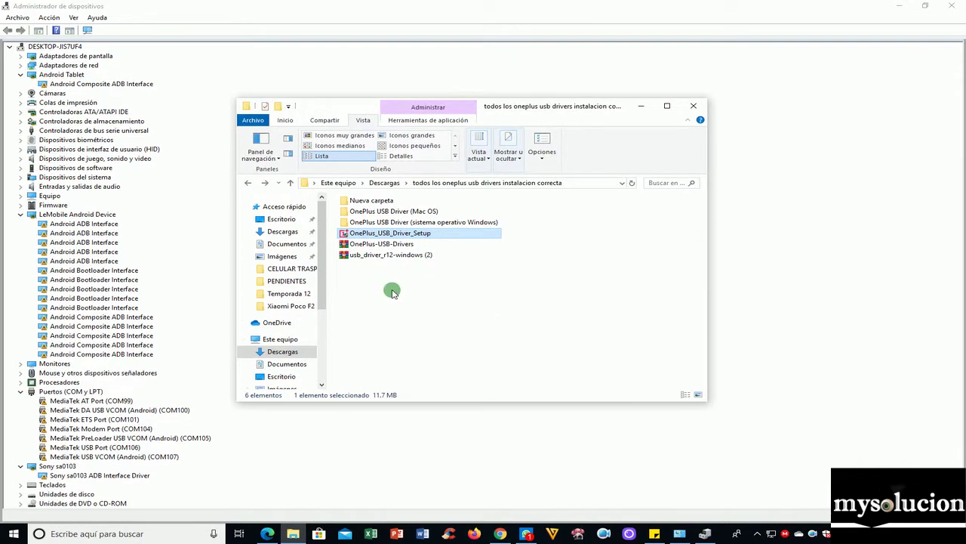
left_click(389, 255)
double_click(389, 255)
left_click(711, 59)
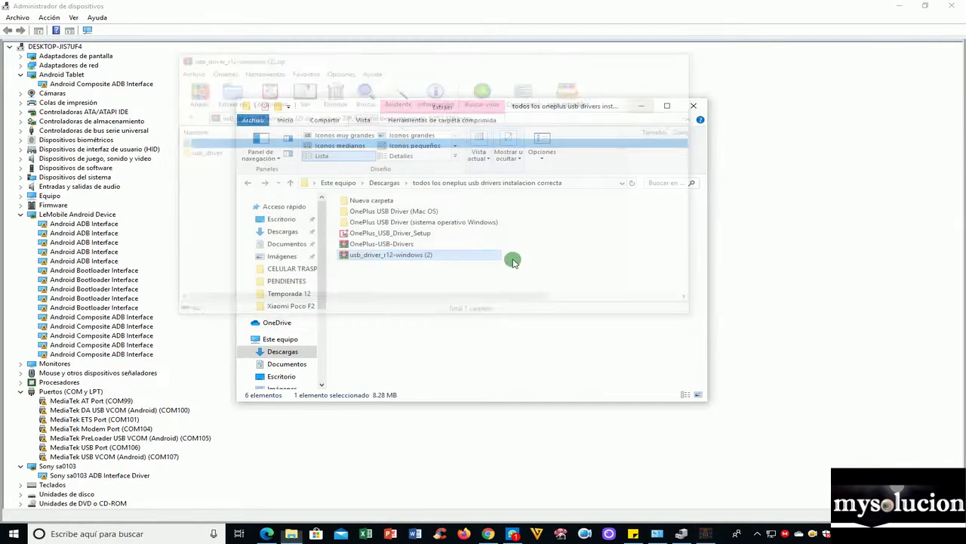
right_click(397, 256)
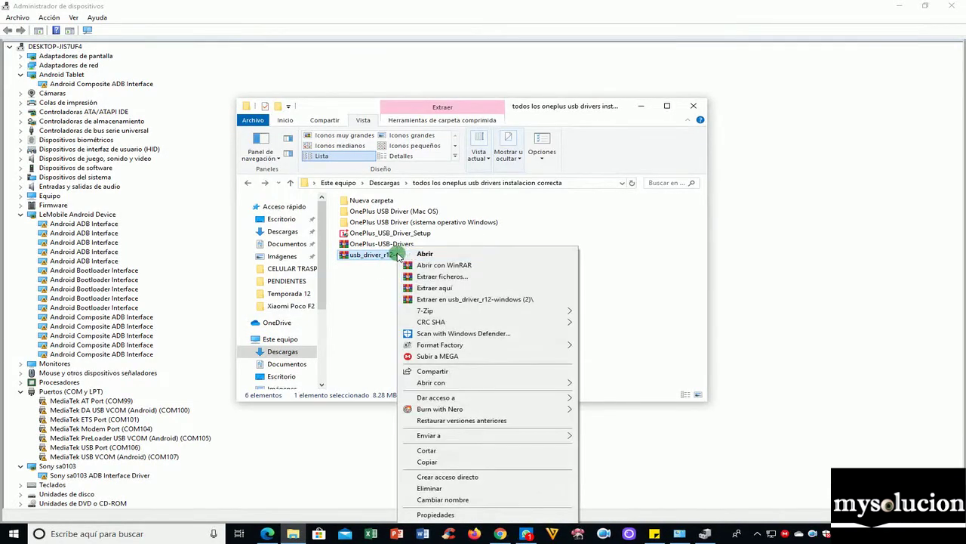
left_click(445, 288)
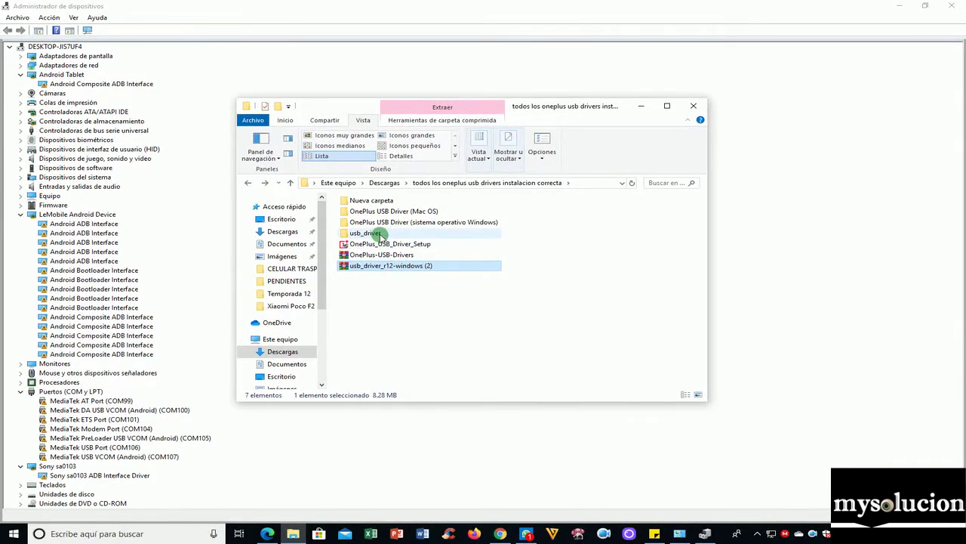
double_click(380, 234)
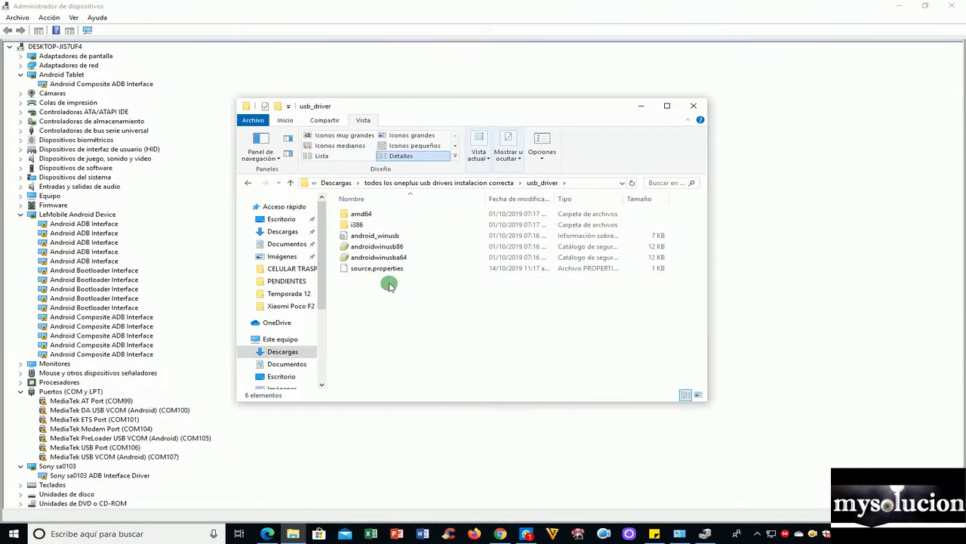
- Switch to Device Manager and collapse the Android Tablet, LeMobile Android Device, Puertos (COM y LPT) and Sony sa0103 categories
left_click(44, 47)
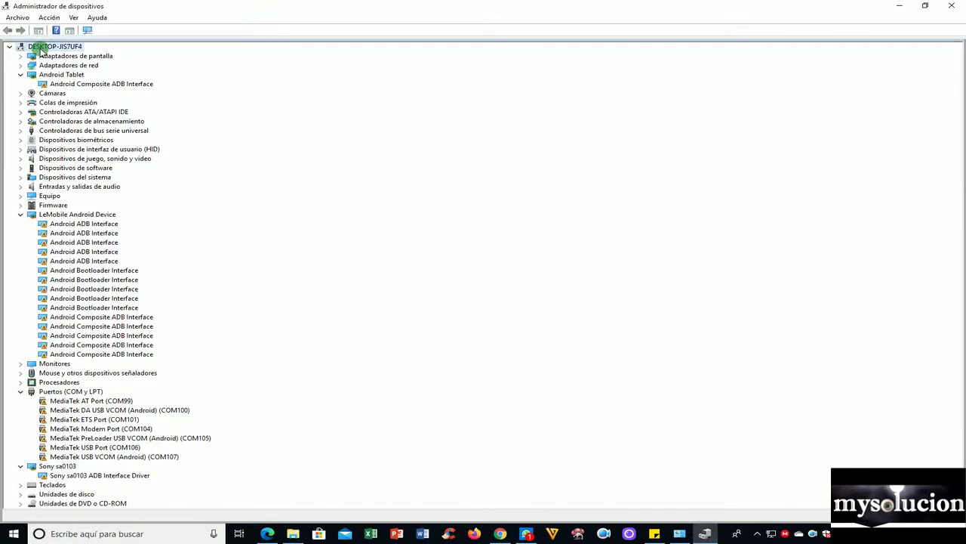
left_click(19, 74)
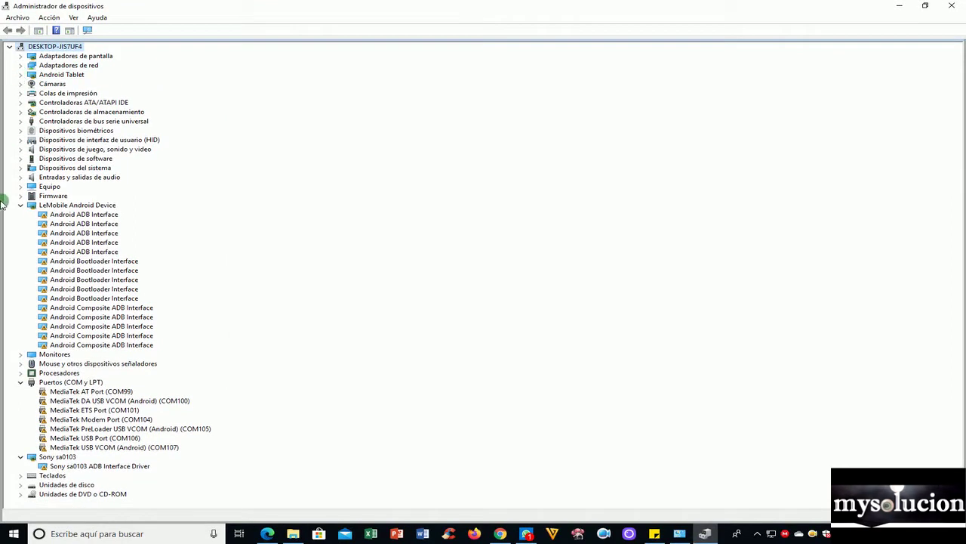
left_click(20, 204)
left_click(23, 242)
left_click(23, 253)
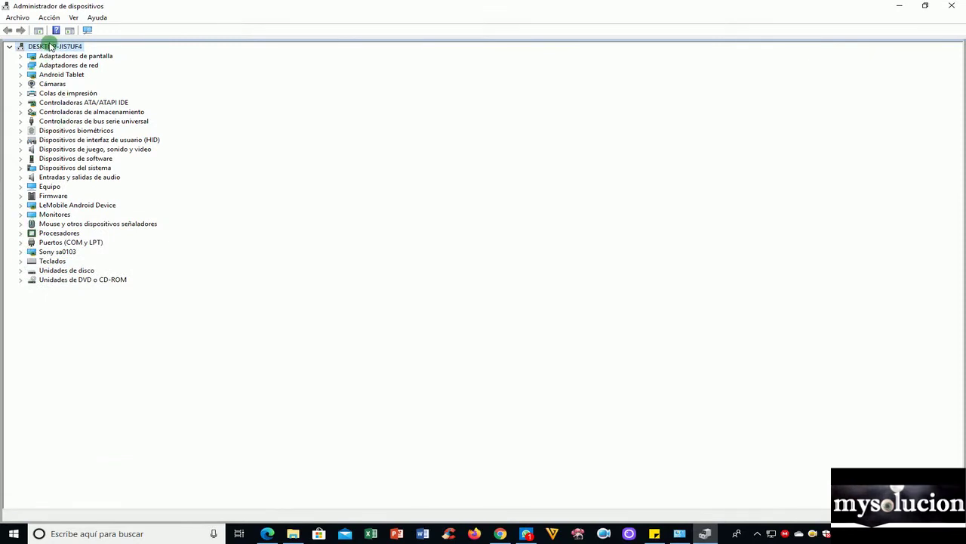
- Start adding legacy hardware, choosing manual selection from a list with all devices shown, and open the install-from-disk dialog
left_click(48, 17)
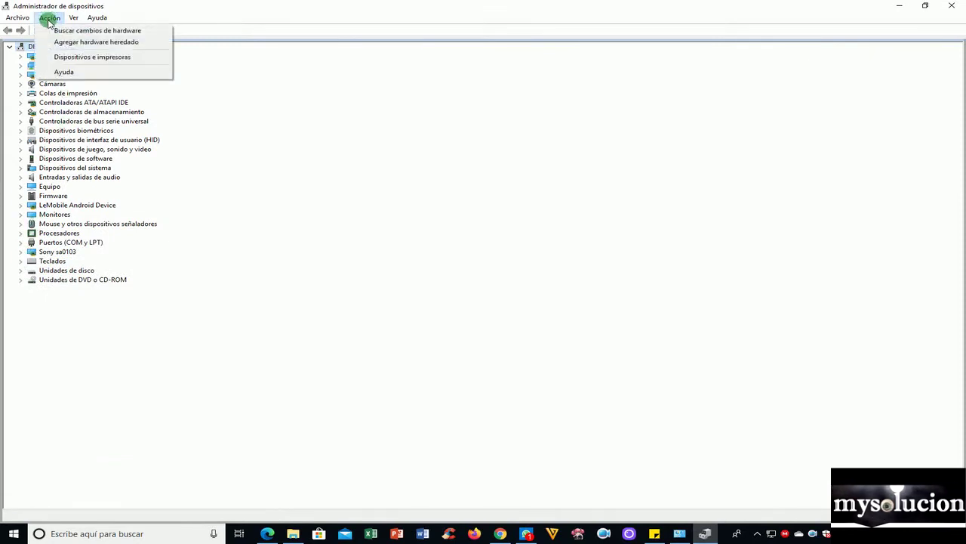
left_click(93, 43)
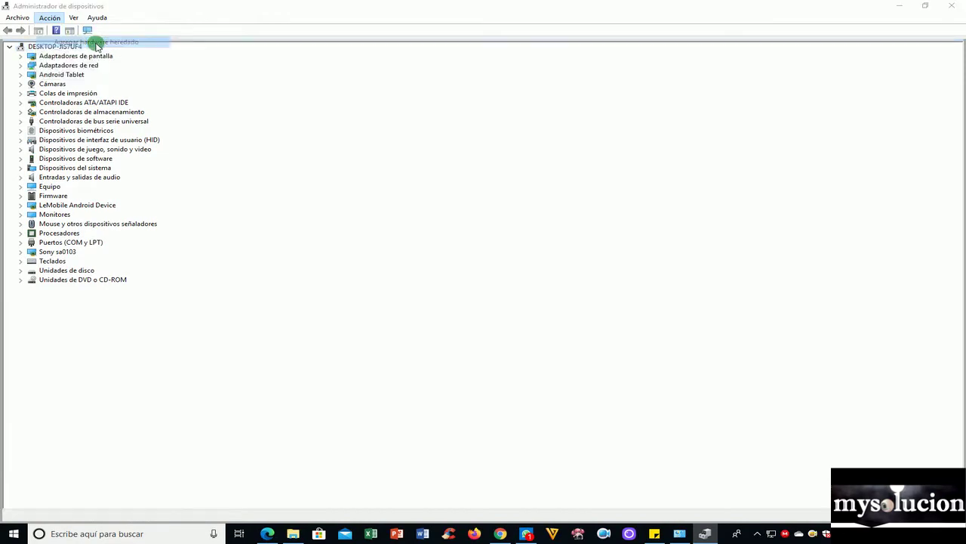
left_click_drag(270, 62, 538, 62)
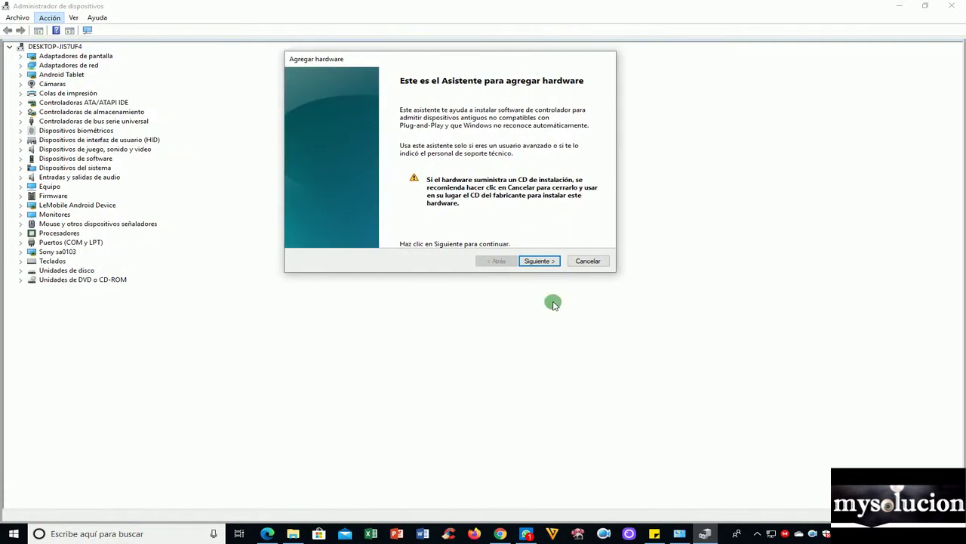
left_click(551, 266)
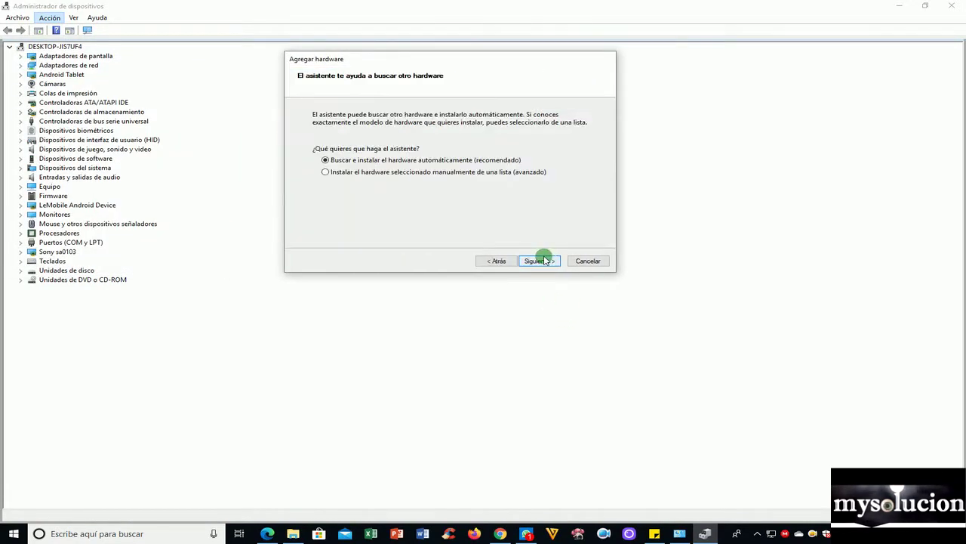
left_click(324, 172)
left_click(539, 261)
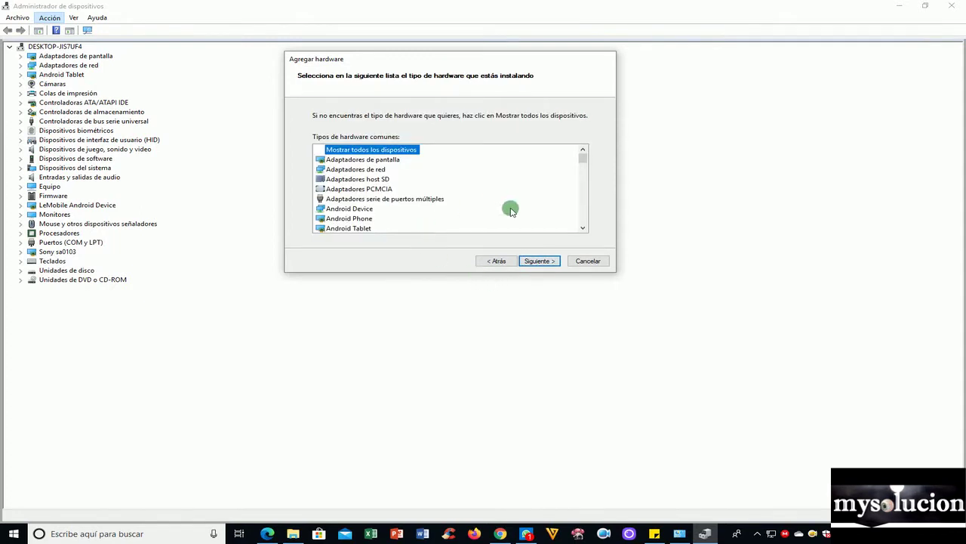
left_click(541, 260)
left_click(575, 220)
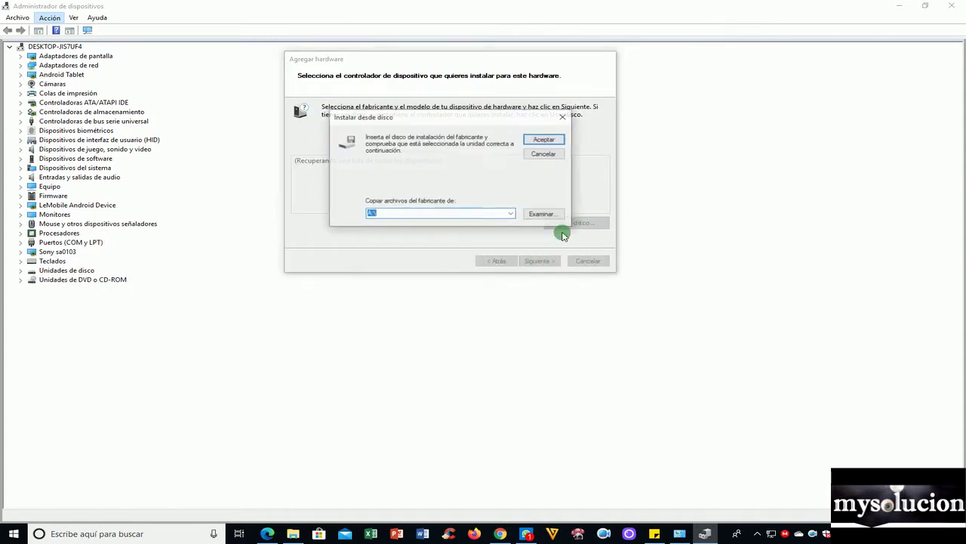
- Load android_winusb from the usb_driver folder inside "todos los oneplus usb drivers instalacion correcta" in Descargas as the driver source
left_click(542, 214)
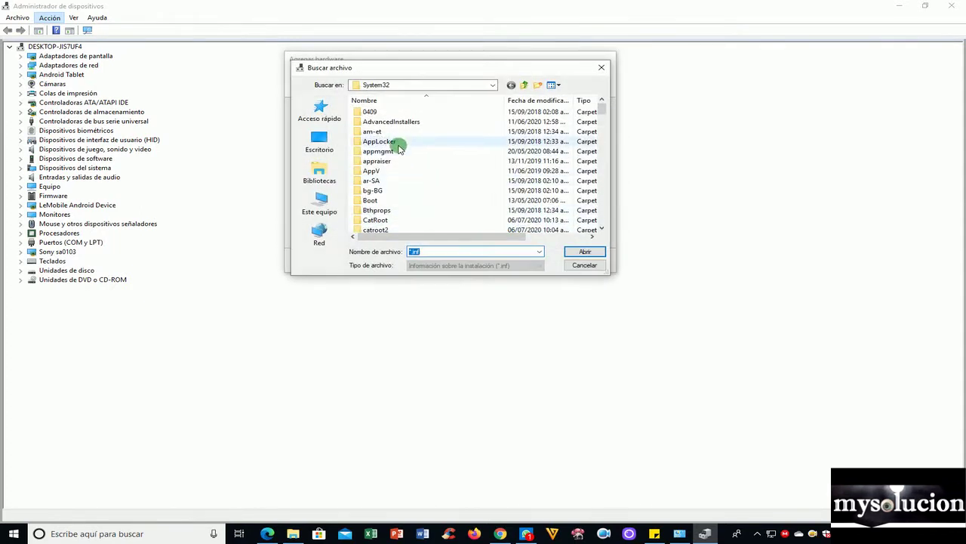
left_click(335, 206)
scroll(384, 189, "up", 5)
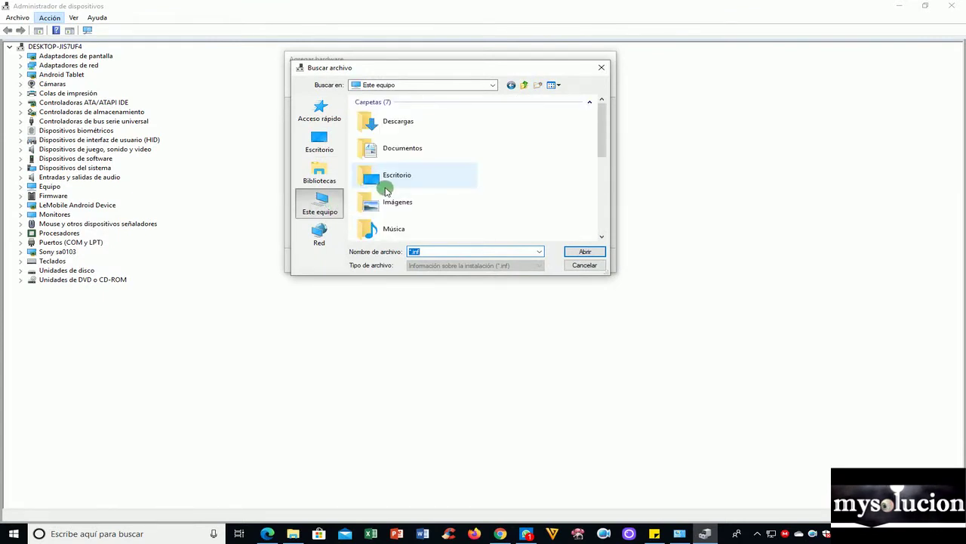
double_click(399, 130)
scroll(398, 188, "down", 3)
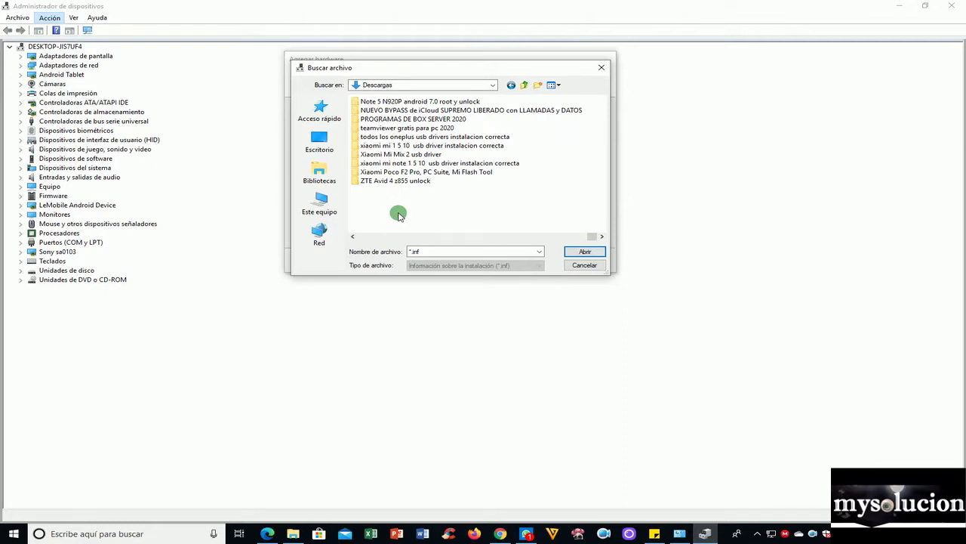
scroll(405, 151, "up", 5)
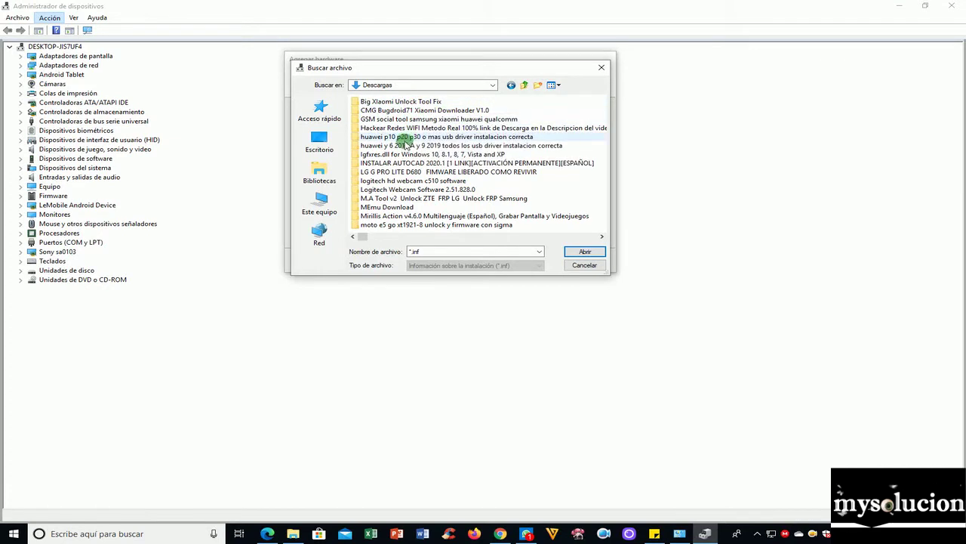
scroll(400, 203, "down", 5)
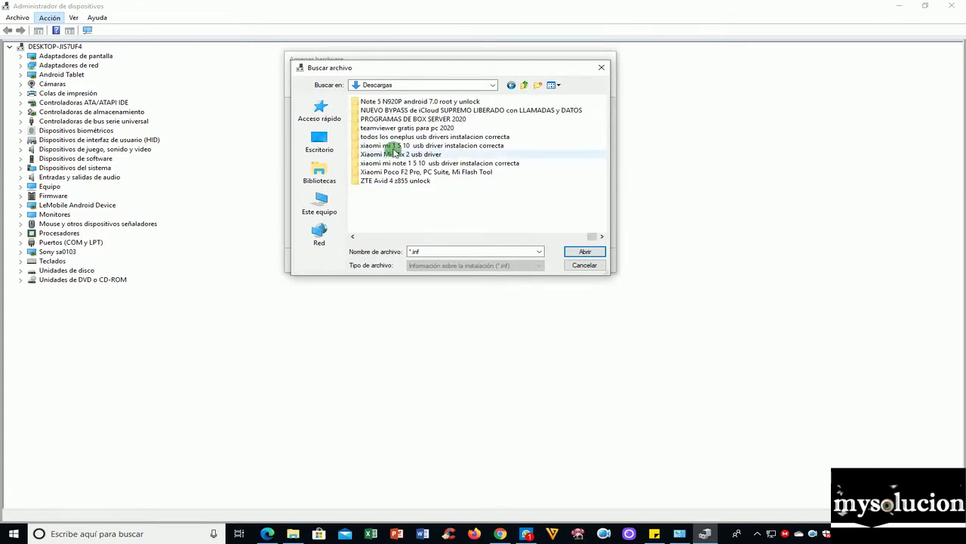
double_click(414, 137)
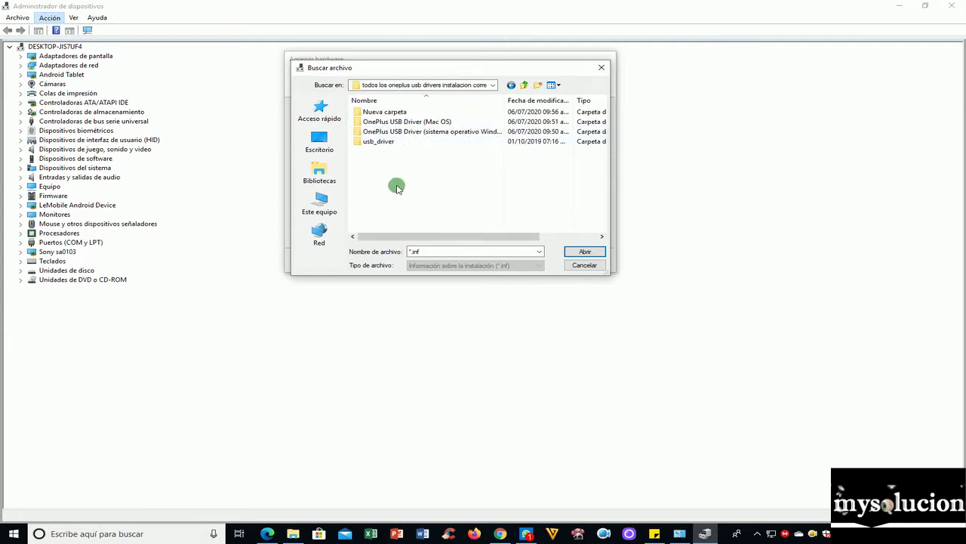
double_click(385, 144)
left_click(385, 132)
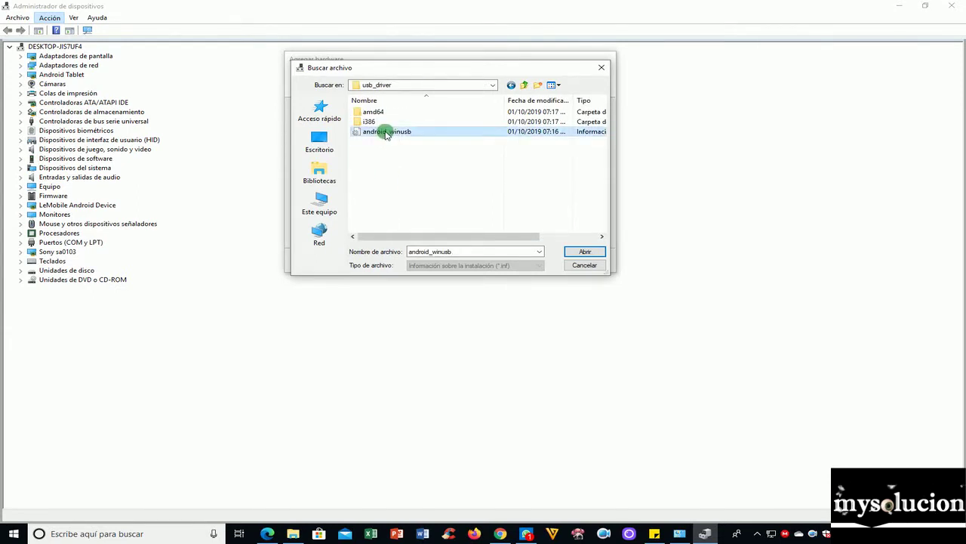
left_click(580, 251)
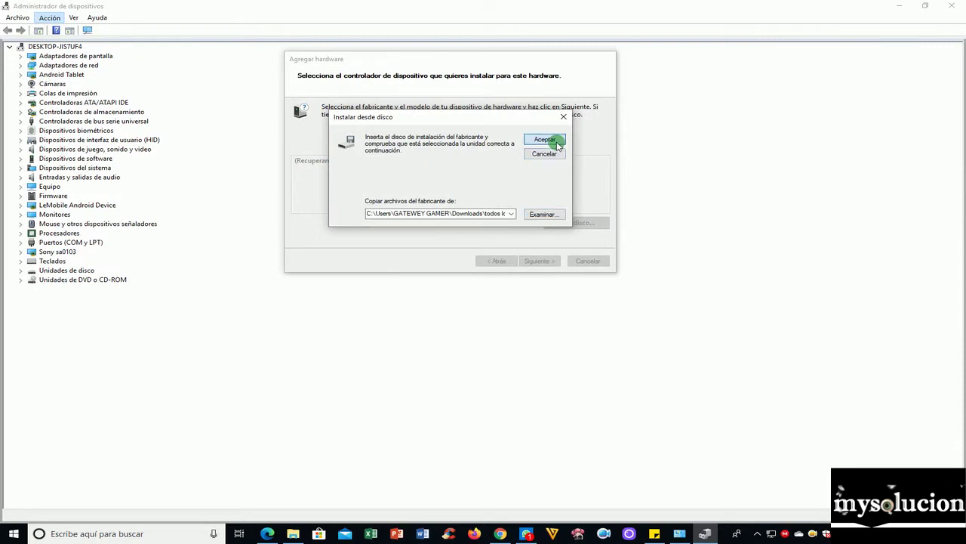
left_click(556, 139)
- Install the Android ADB Interface model, allow the Google LLC device software, and finish the hardware wizard
left_click(323, 175)
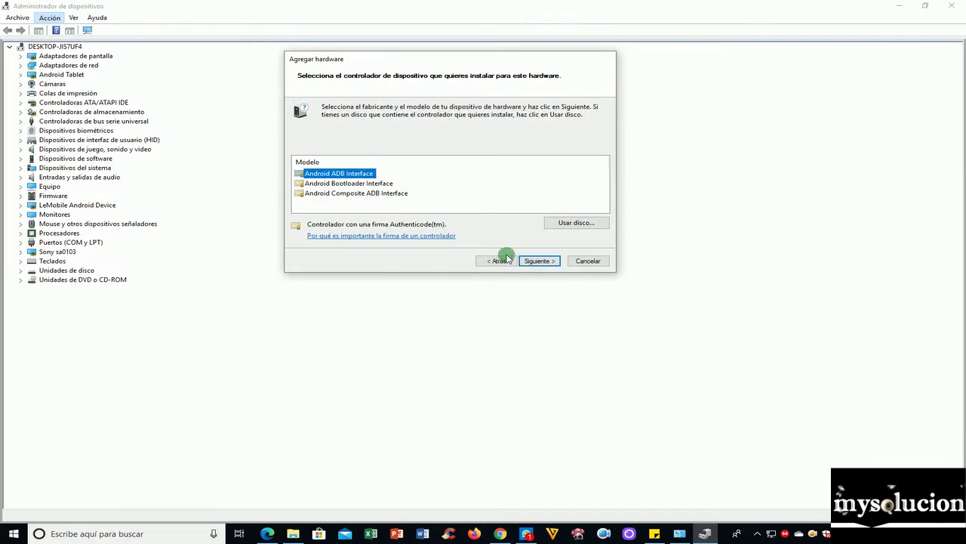
left_click(539, 261)
left_click(539, 261)
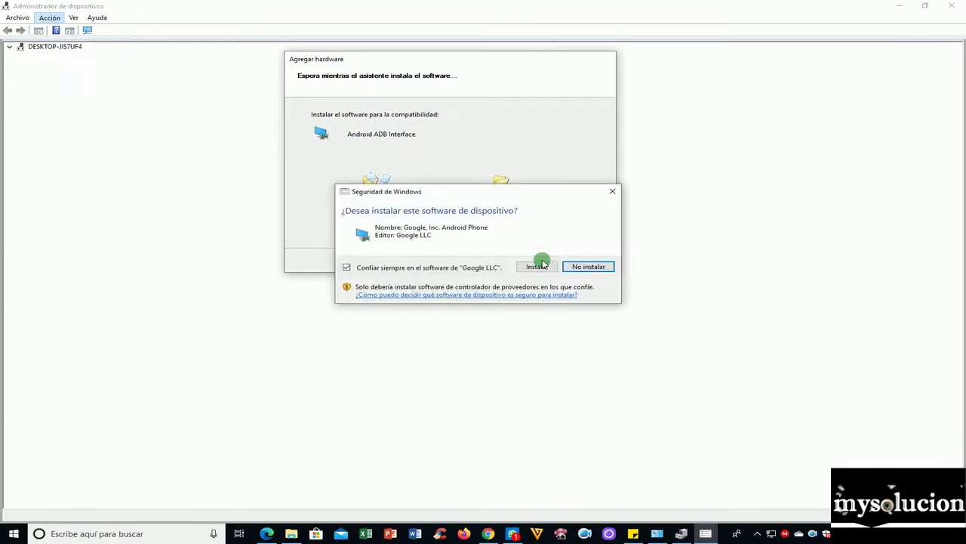
left_click(551, 267)
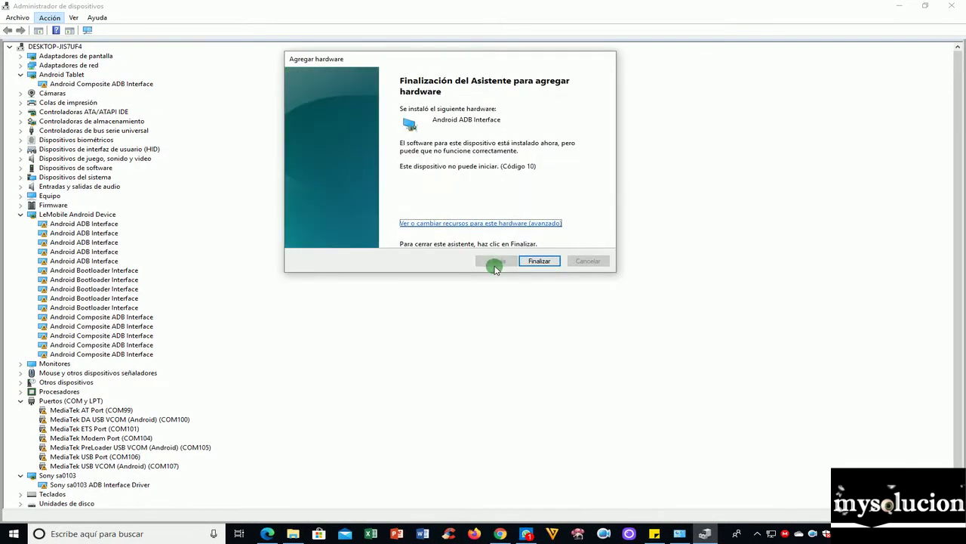
left_click(551, 265)
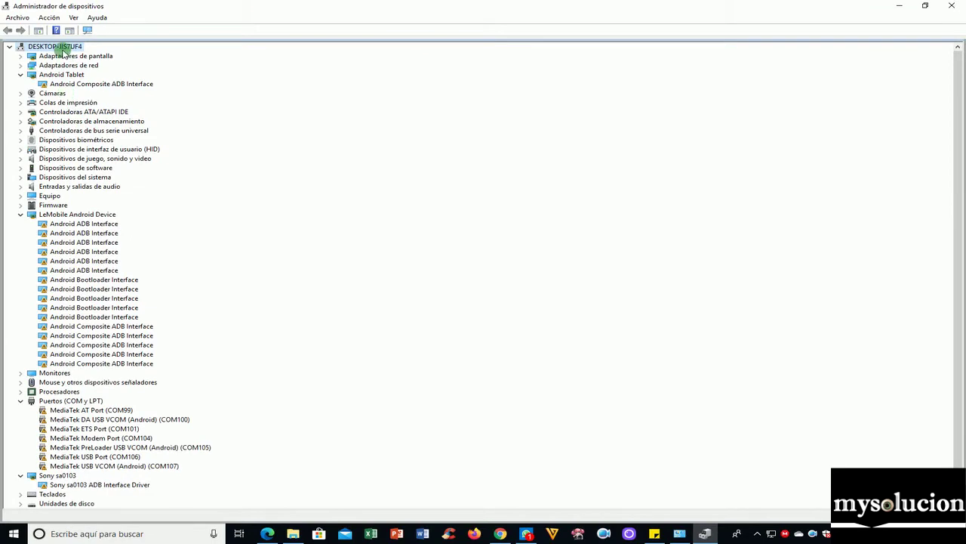
- Start another legacy hardware installation with manual selection from all devices, and choose to install the driver from disk
left_click(49, 17)
left_click(68, 42)
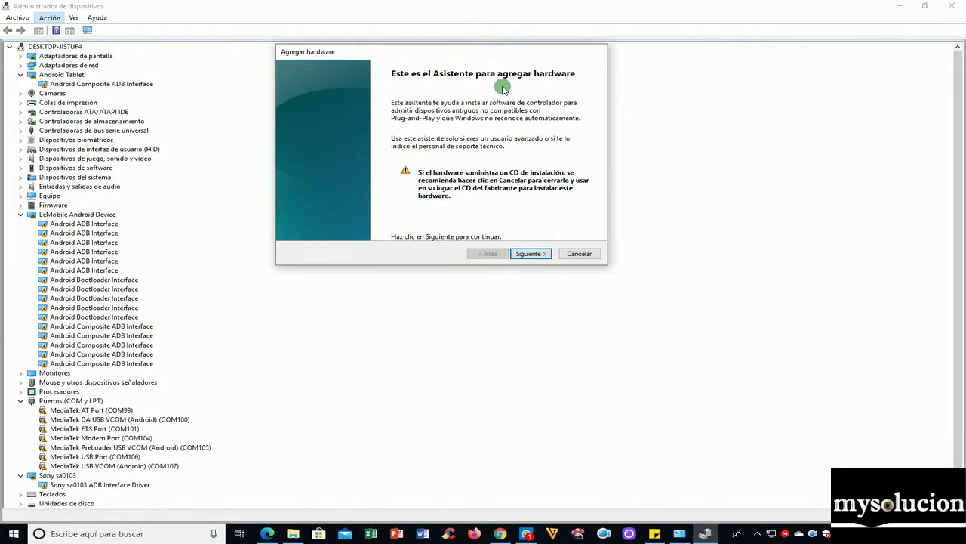
left_click(520, 253)
left_click(316, 165)
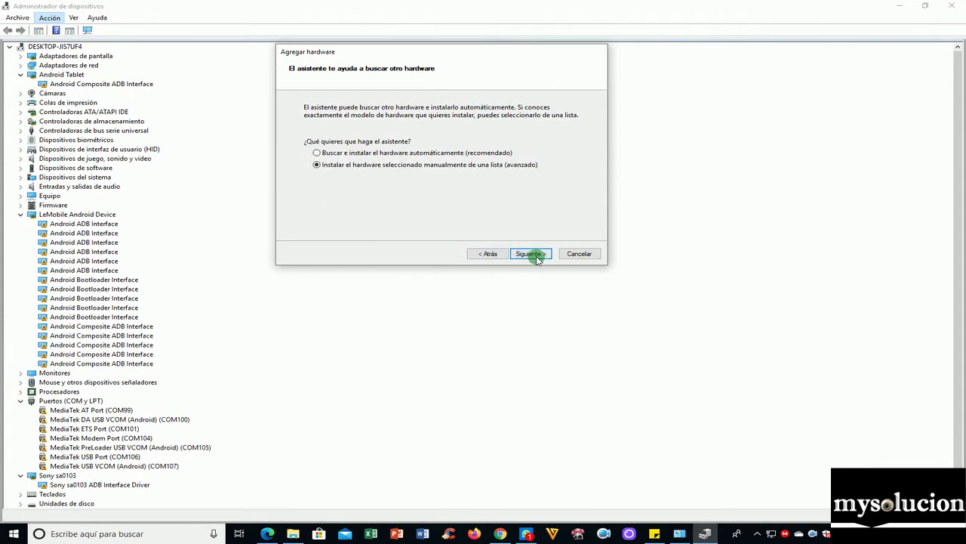
left_click(535, 255)
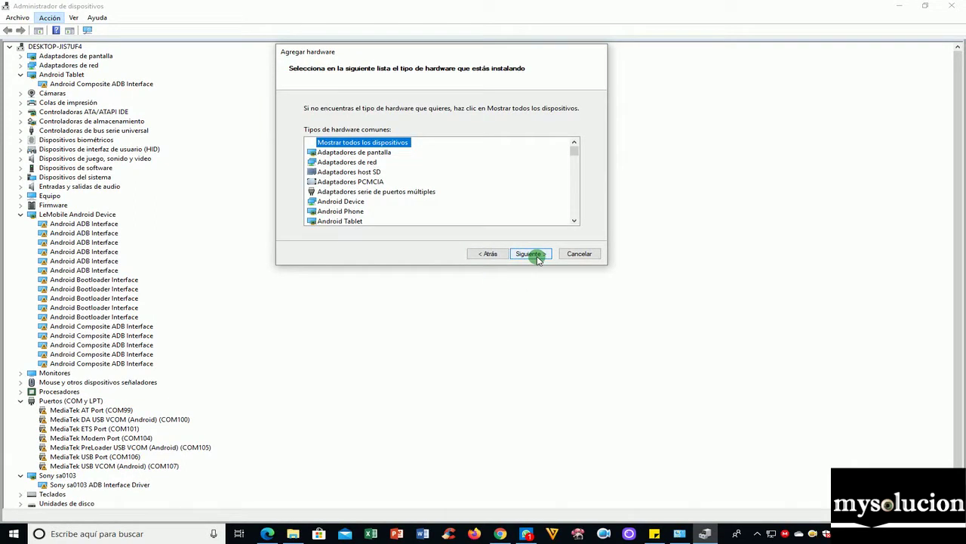
left_click(532, 255)
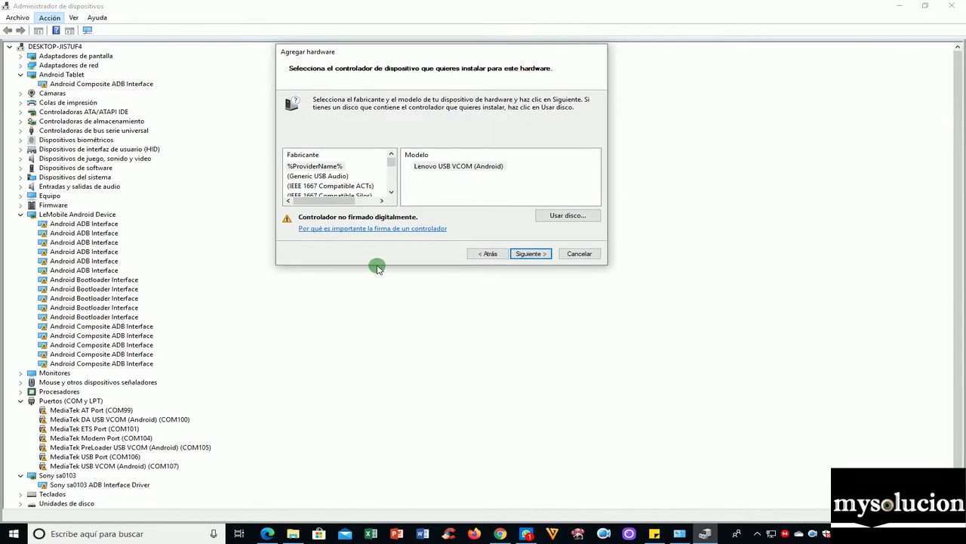
left_click(486, 252)
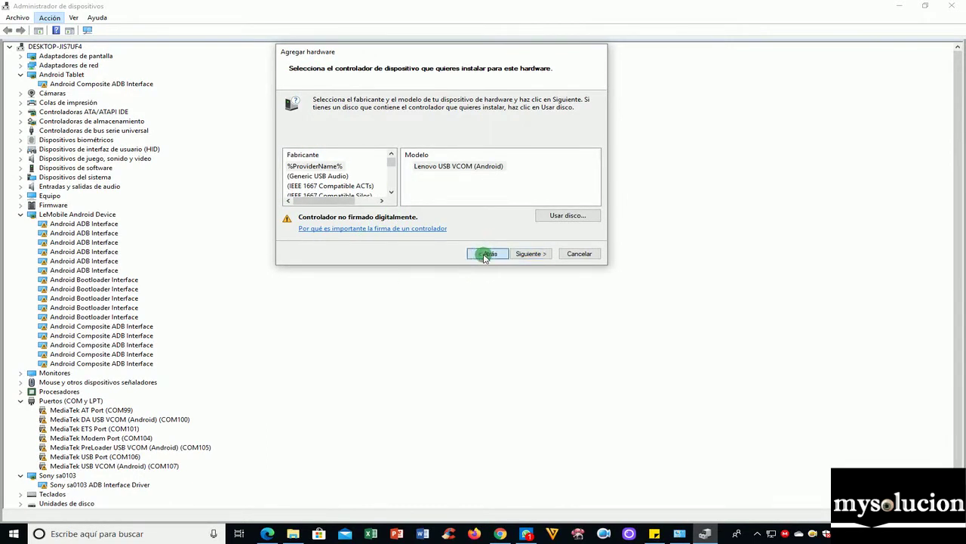
left_click(529, 253)
left_click(559, 224)
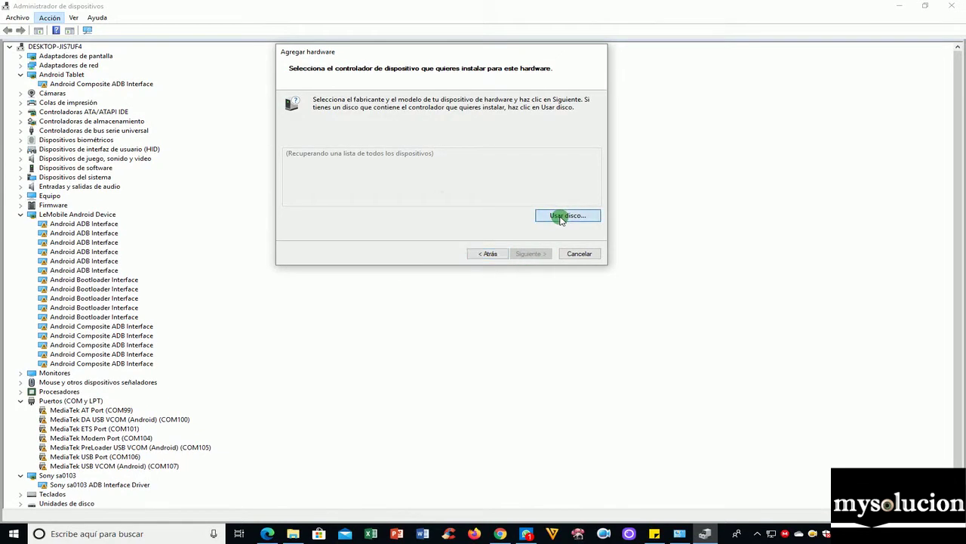
- Load the android_winusb file from the usb_driver folder as the driver source
left_click(533, 210)
left_click(377, 124)
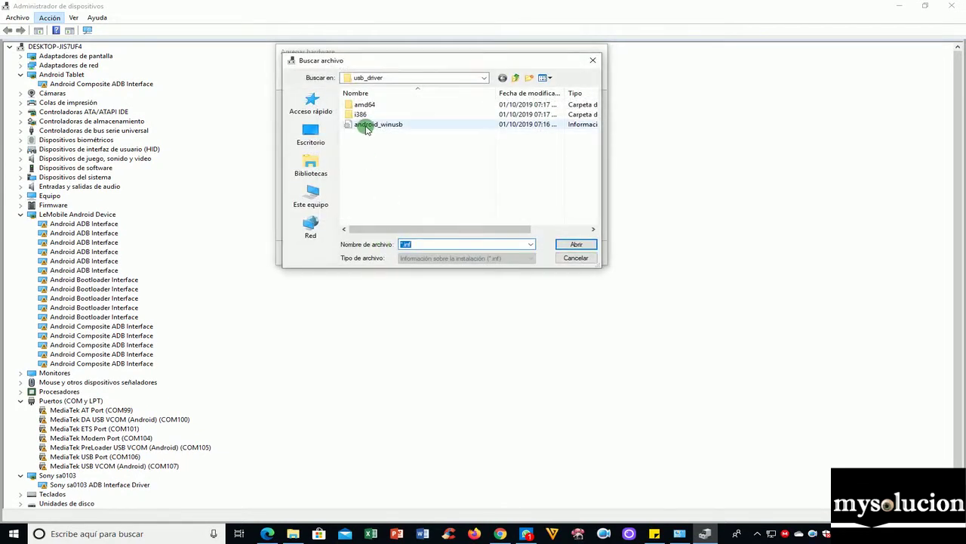
left_click(575, 244)
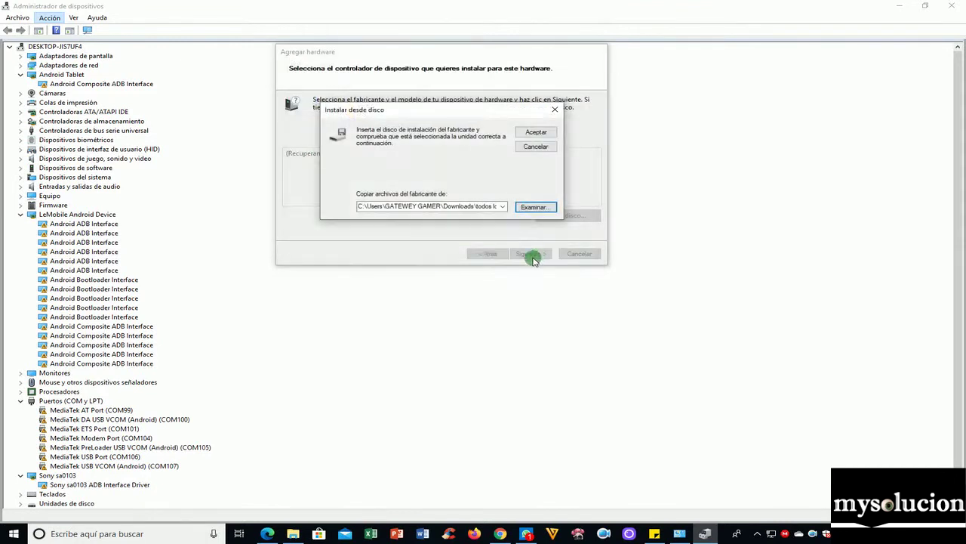
left_click(528, 133)
- Install the Android Bootloader Interface model and finish the hardware wizard
left_click(332, 176)
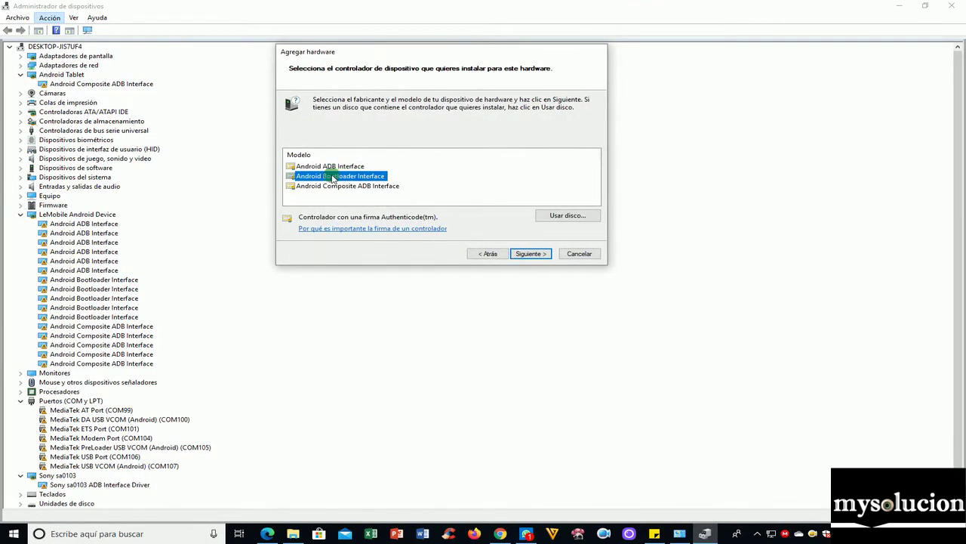
left_click(542, 257)
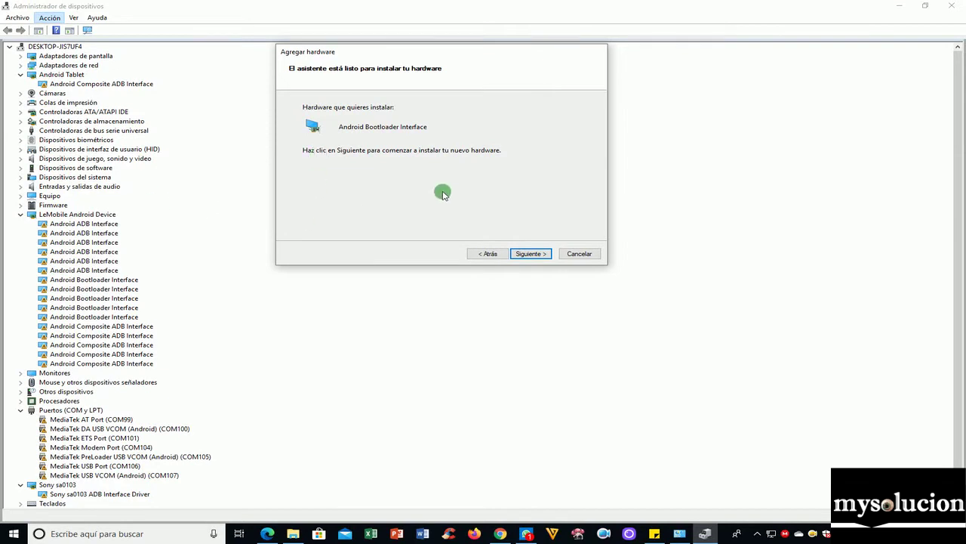
left_click(537, 256)
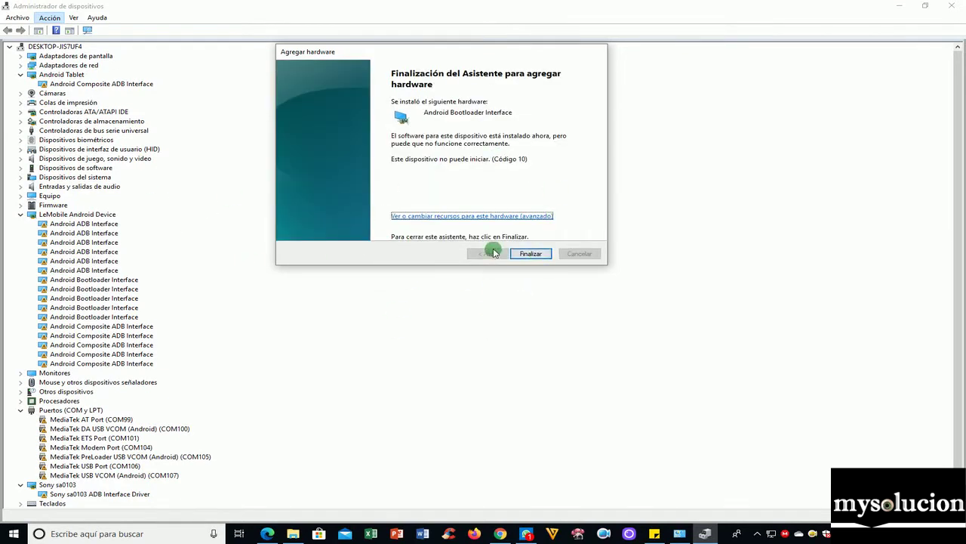
left_click(531, 254)
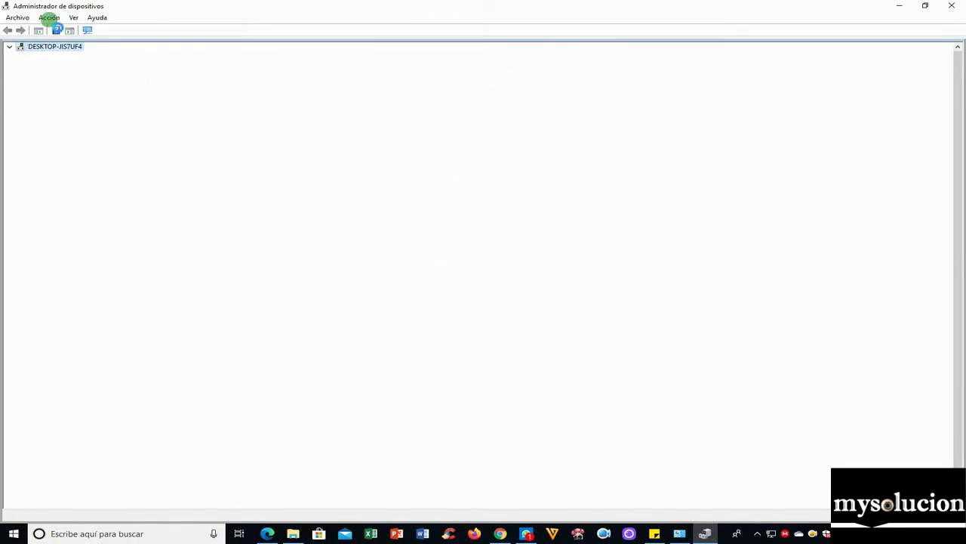
- Start a third legacy hardware installation with manual selection from all devices, and open the install-from-disk dialog
left_click(49, 18)
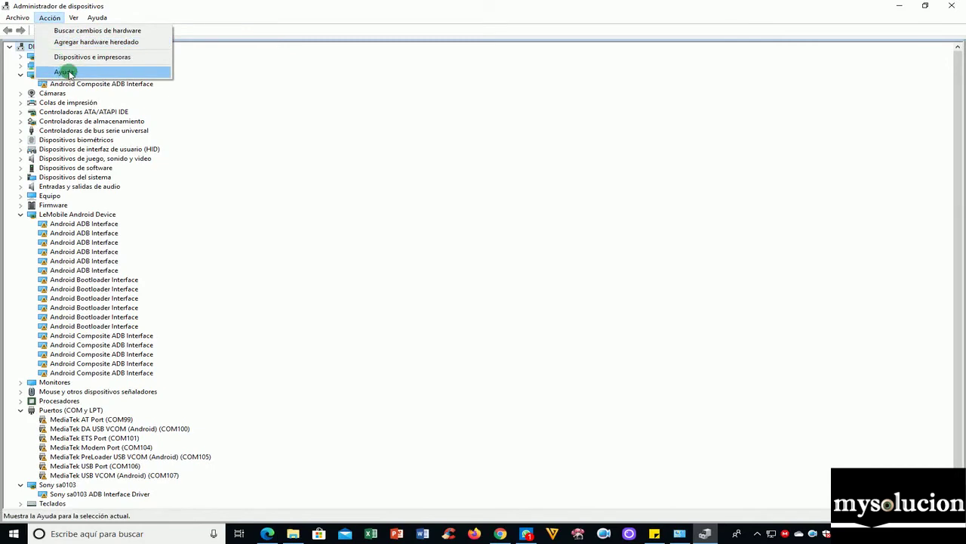
left_click(95, 43)
left_click_drag(262, 64, 514, 70)
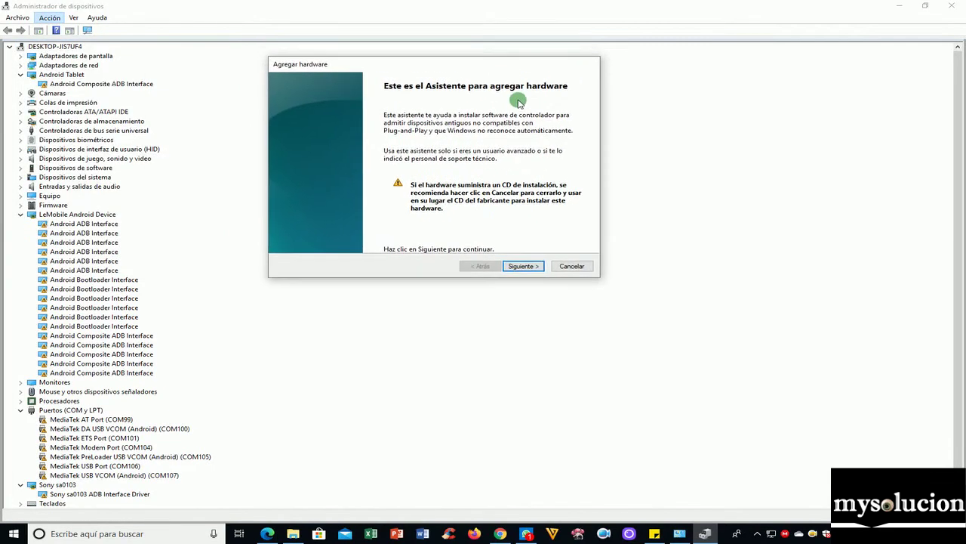
left_click(521, 266)
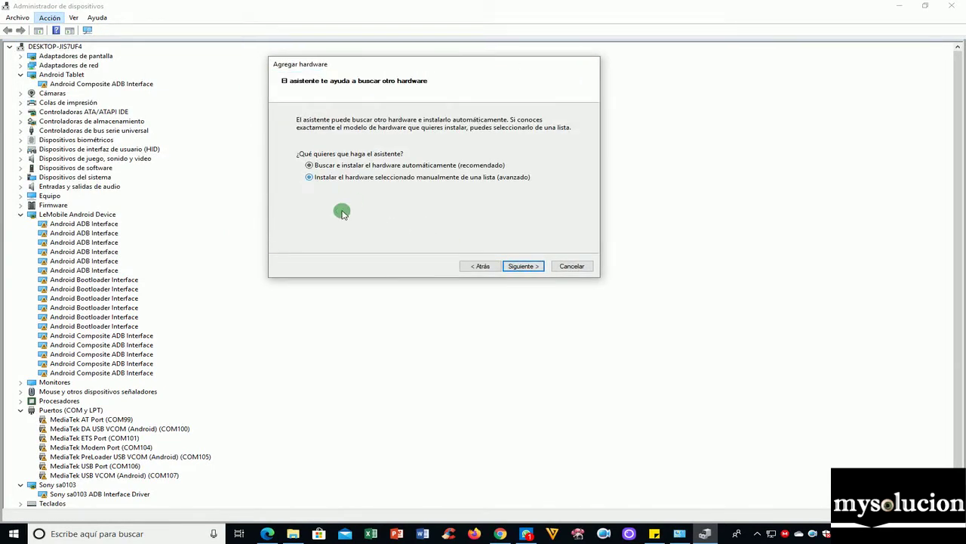
left_click(522, 266)
left_click(521, 265)
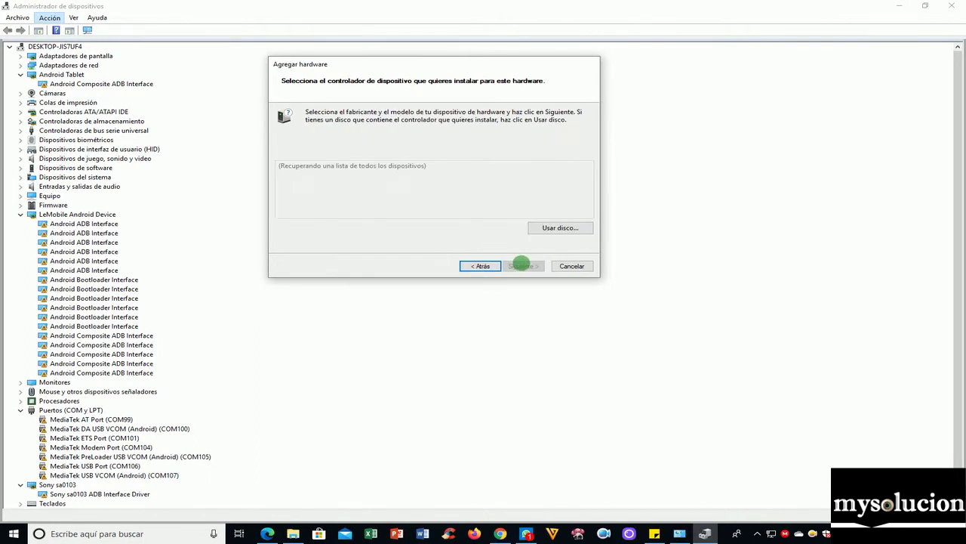
left_click(539, 228)
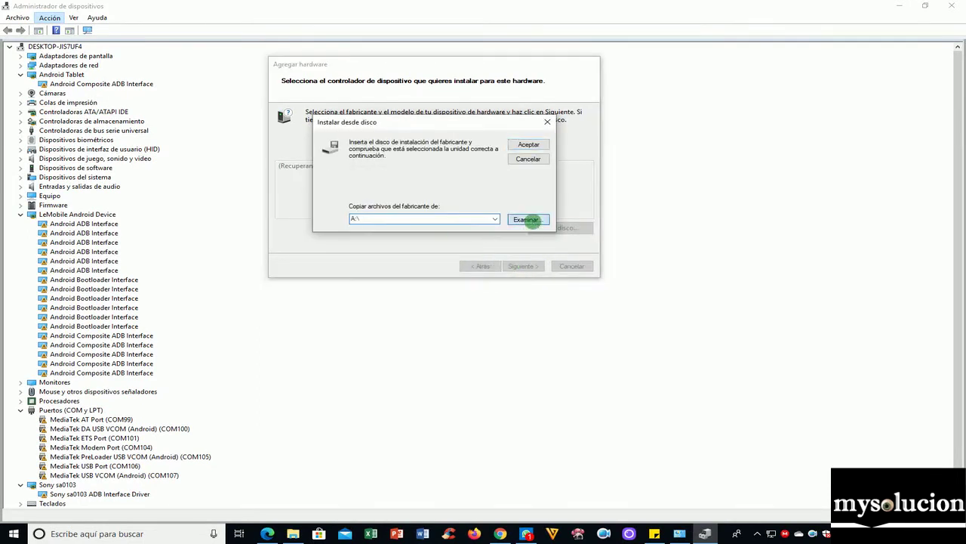
- Choose the android_winusb file in the usb_driver folder as the installation source and load its driver models
left_click(533, 224)
left_click(380, 137)
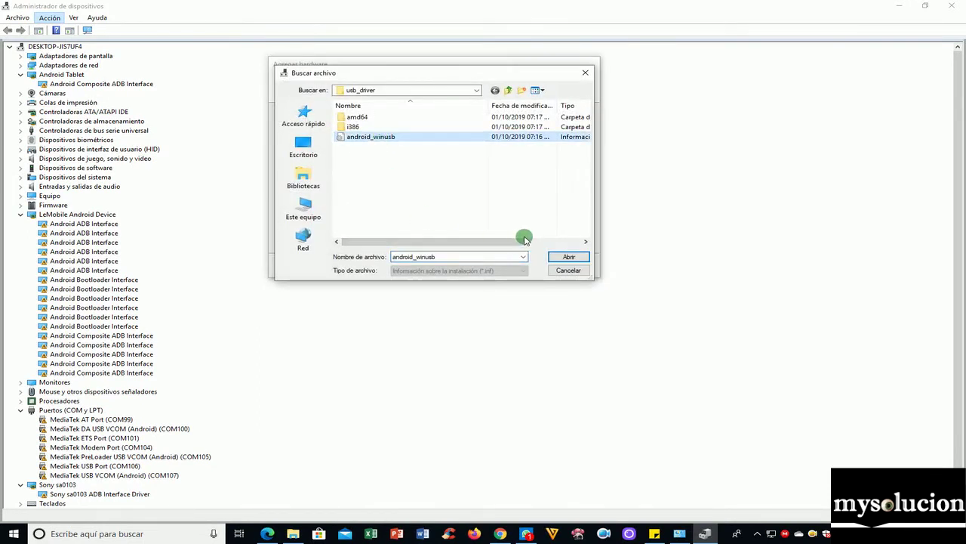
left_click(569, 257)
left_click(525, 155)
- Install the Android Composite ADB Interface model and finish the hardware wizard
left_click(352, 199)
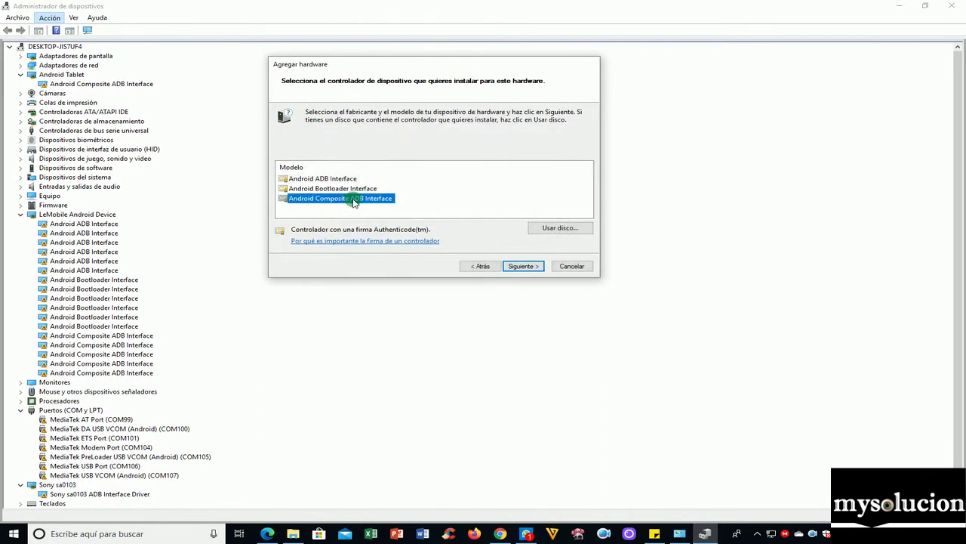
left_click(524, 266)
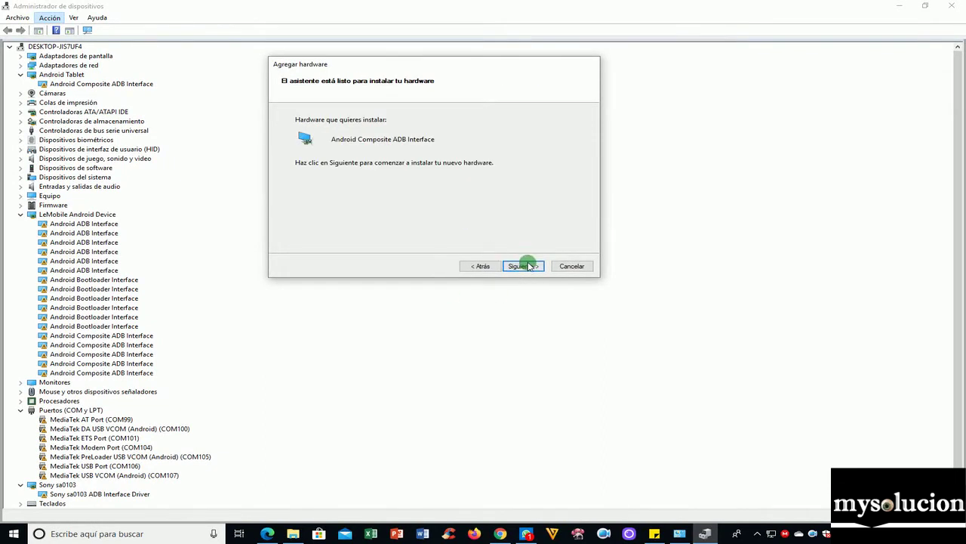
left_click(530, 266)
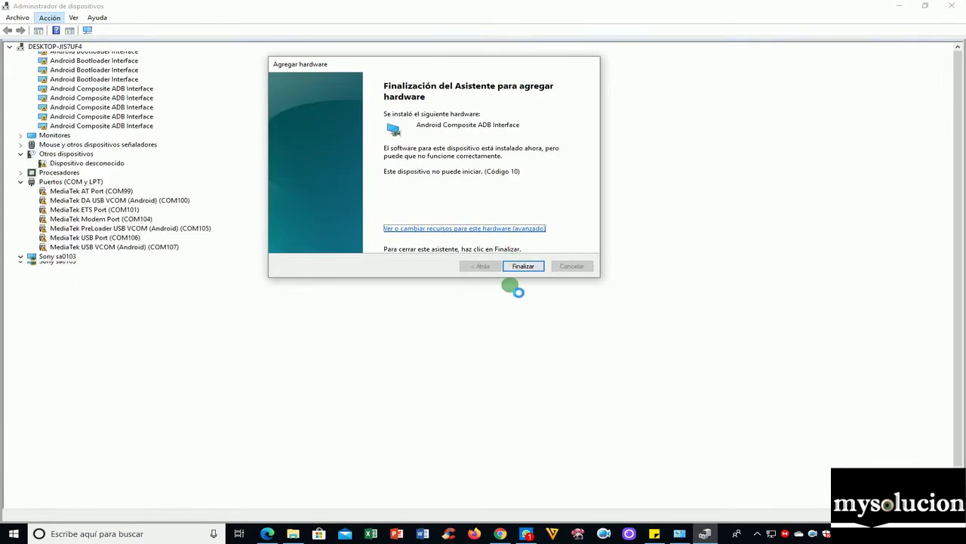
left_click(523, 266)
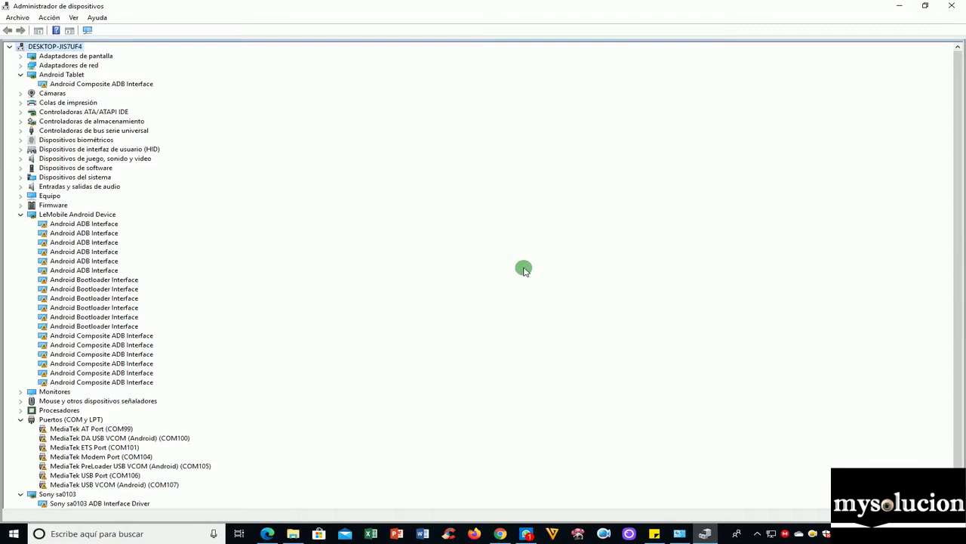
- Collapse the Android Tablet, LeMobile Android Device, Puertos (COM y LPT) and Sony sa0103 groups in the device tree
left_click(20, 75)
left_click(20, 205)
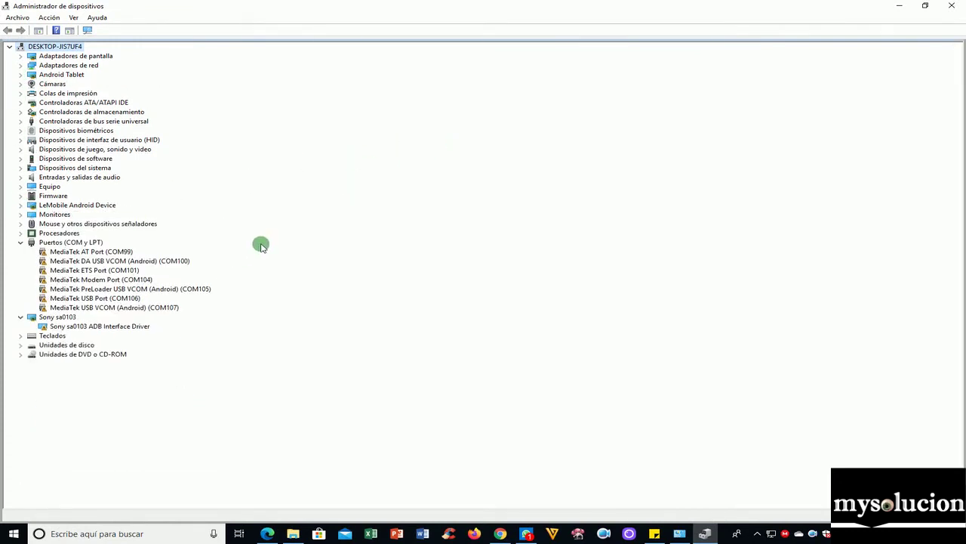
left_click(20, 242)
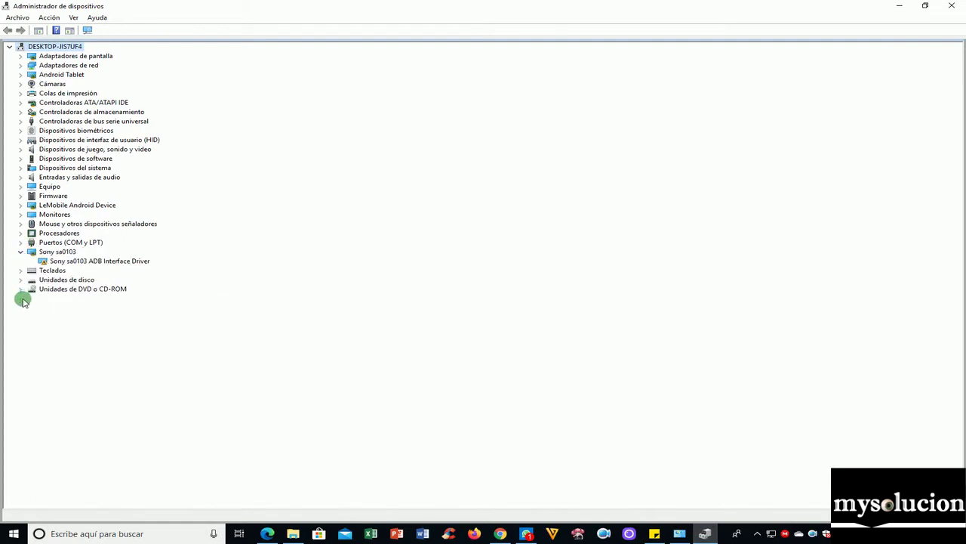
left_click(21, 251)
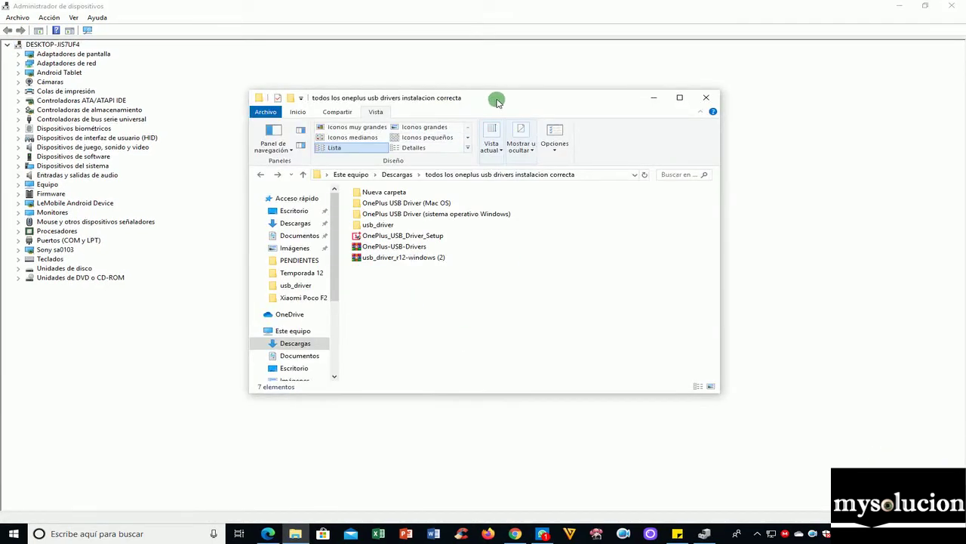
left_click_drag(496, 97, 465, 108)
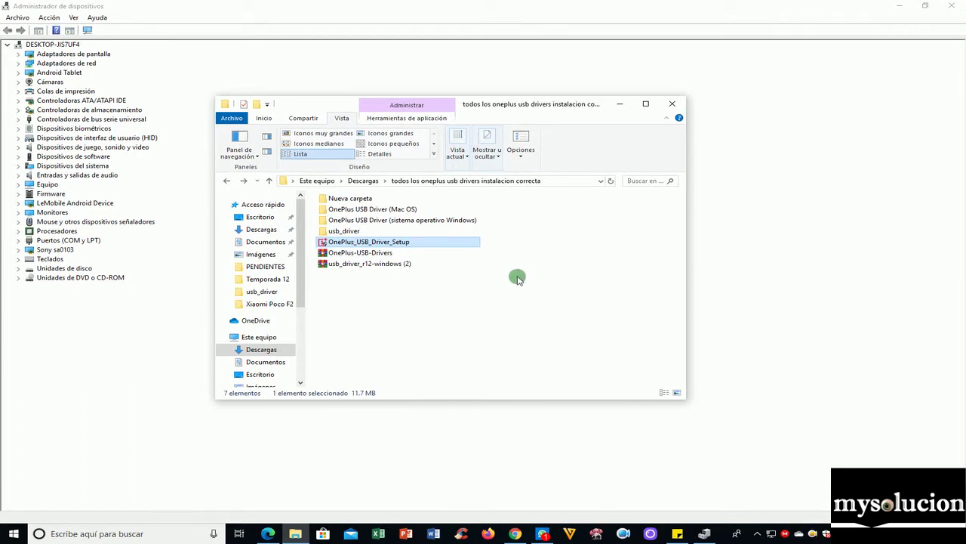
left_click(424, 335)
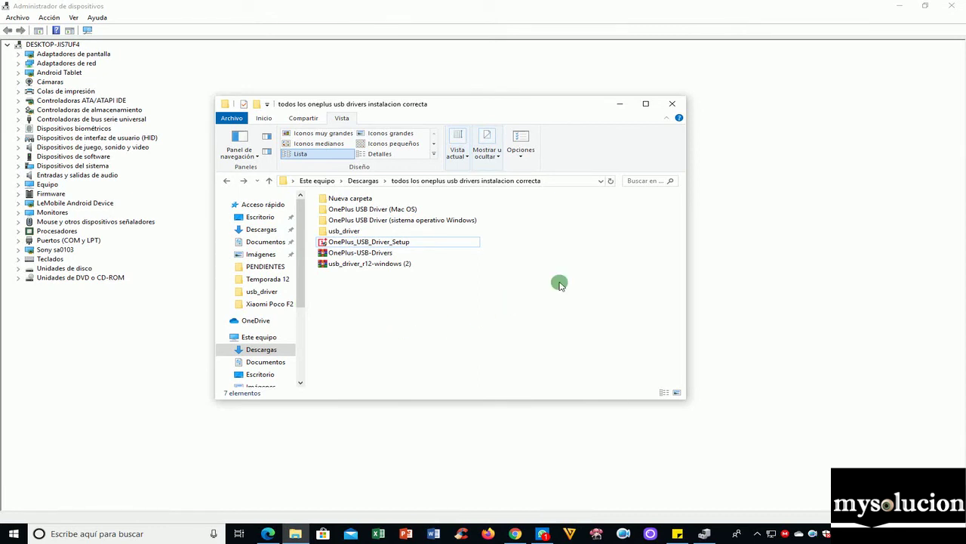
left_click(396, 211)
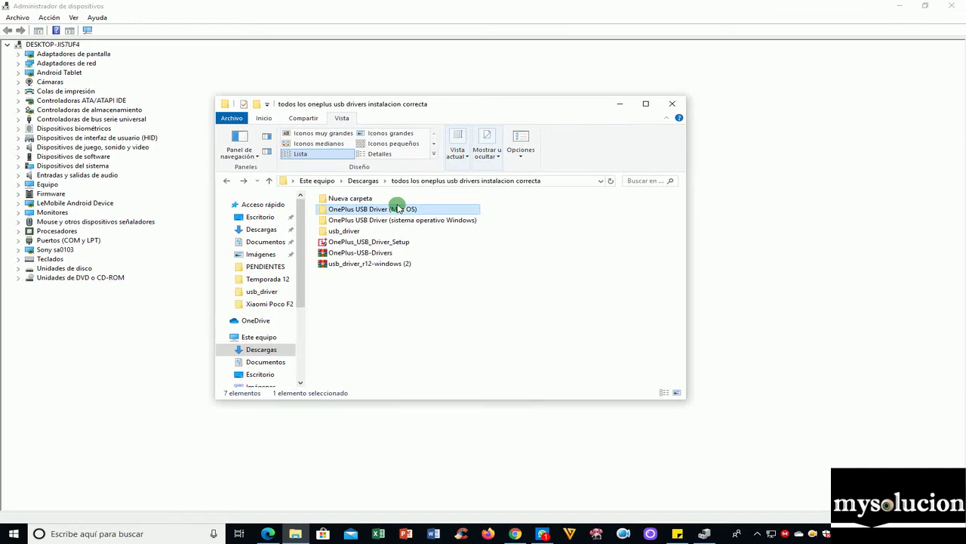
left_click(411, 338)
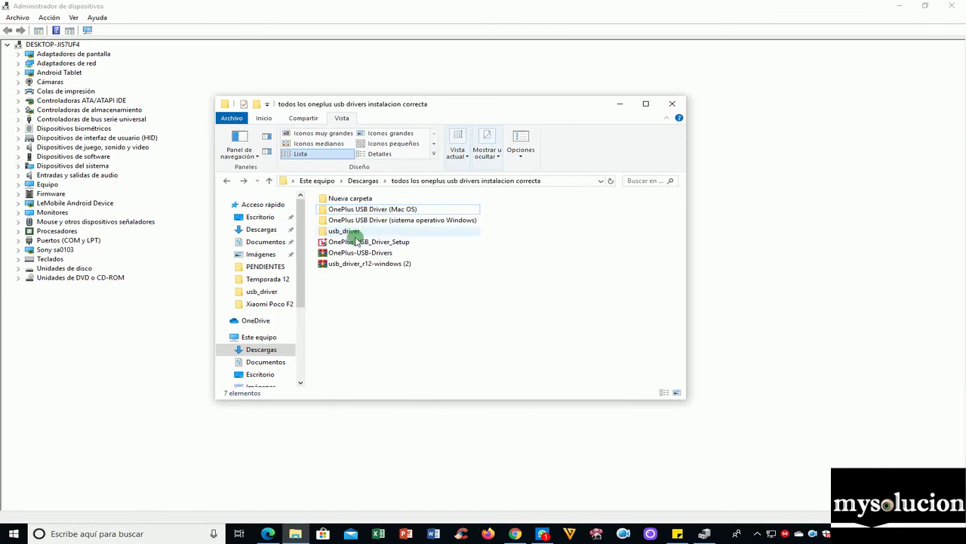